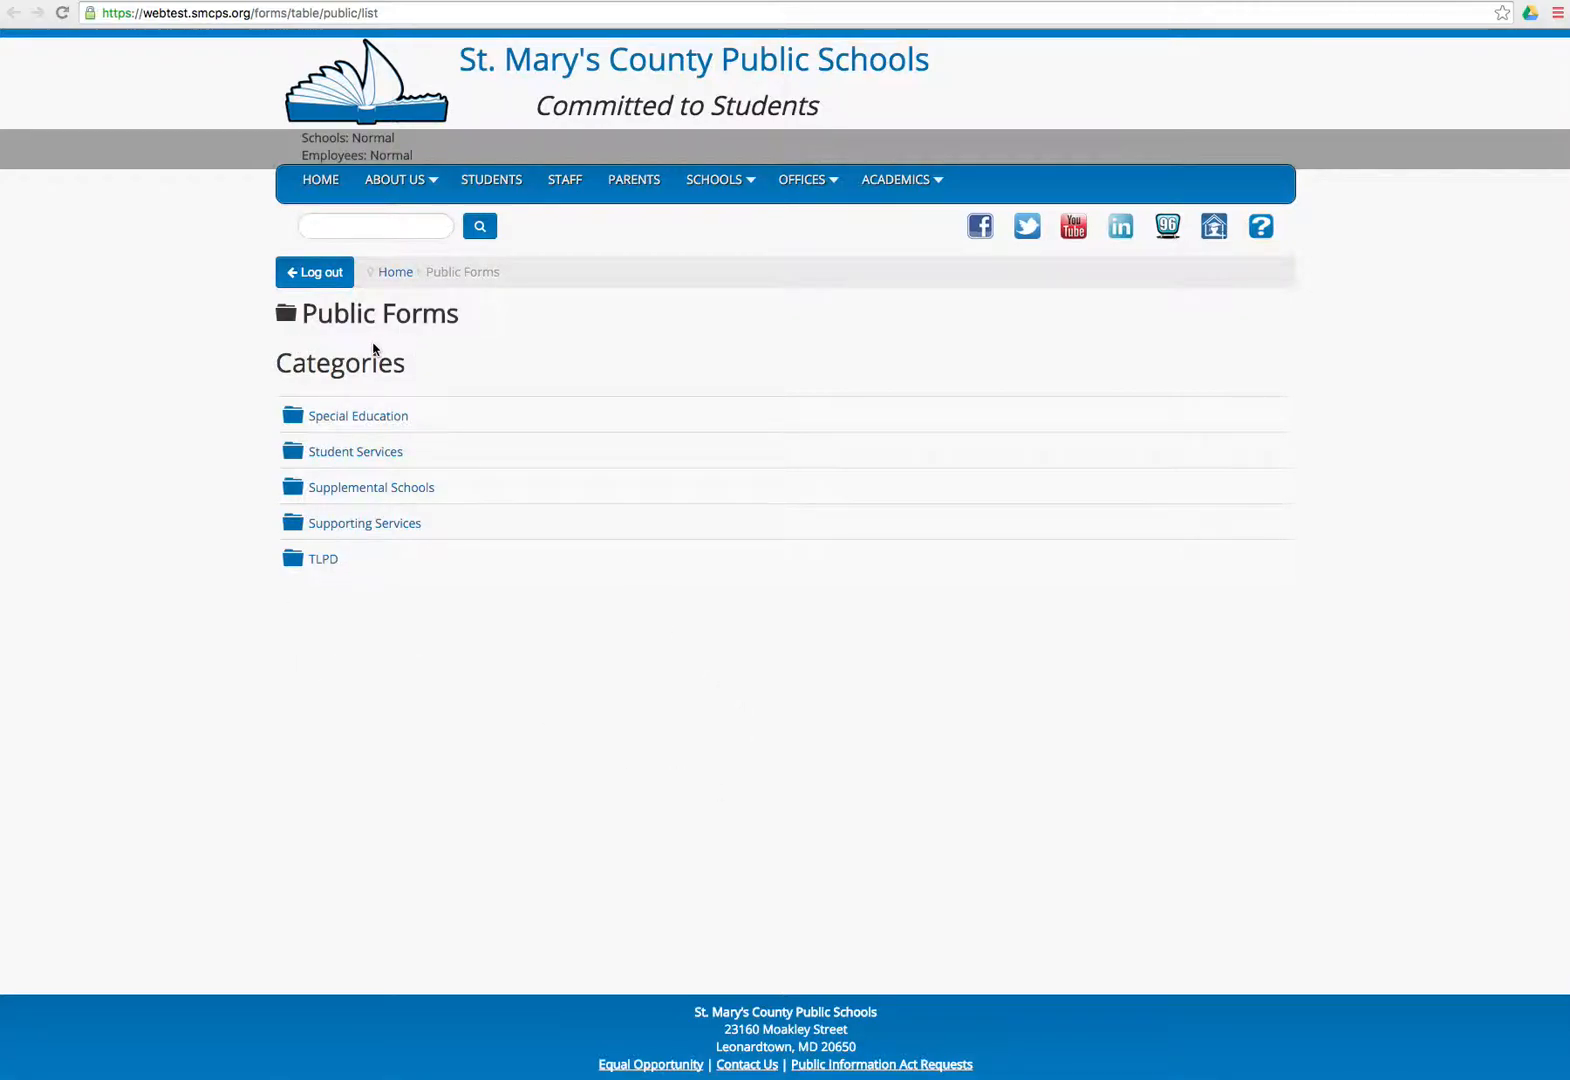
Step: Open the Student Services category of the public forms and start adding a new document there
left_click(348, 452)
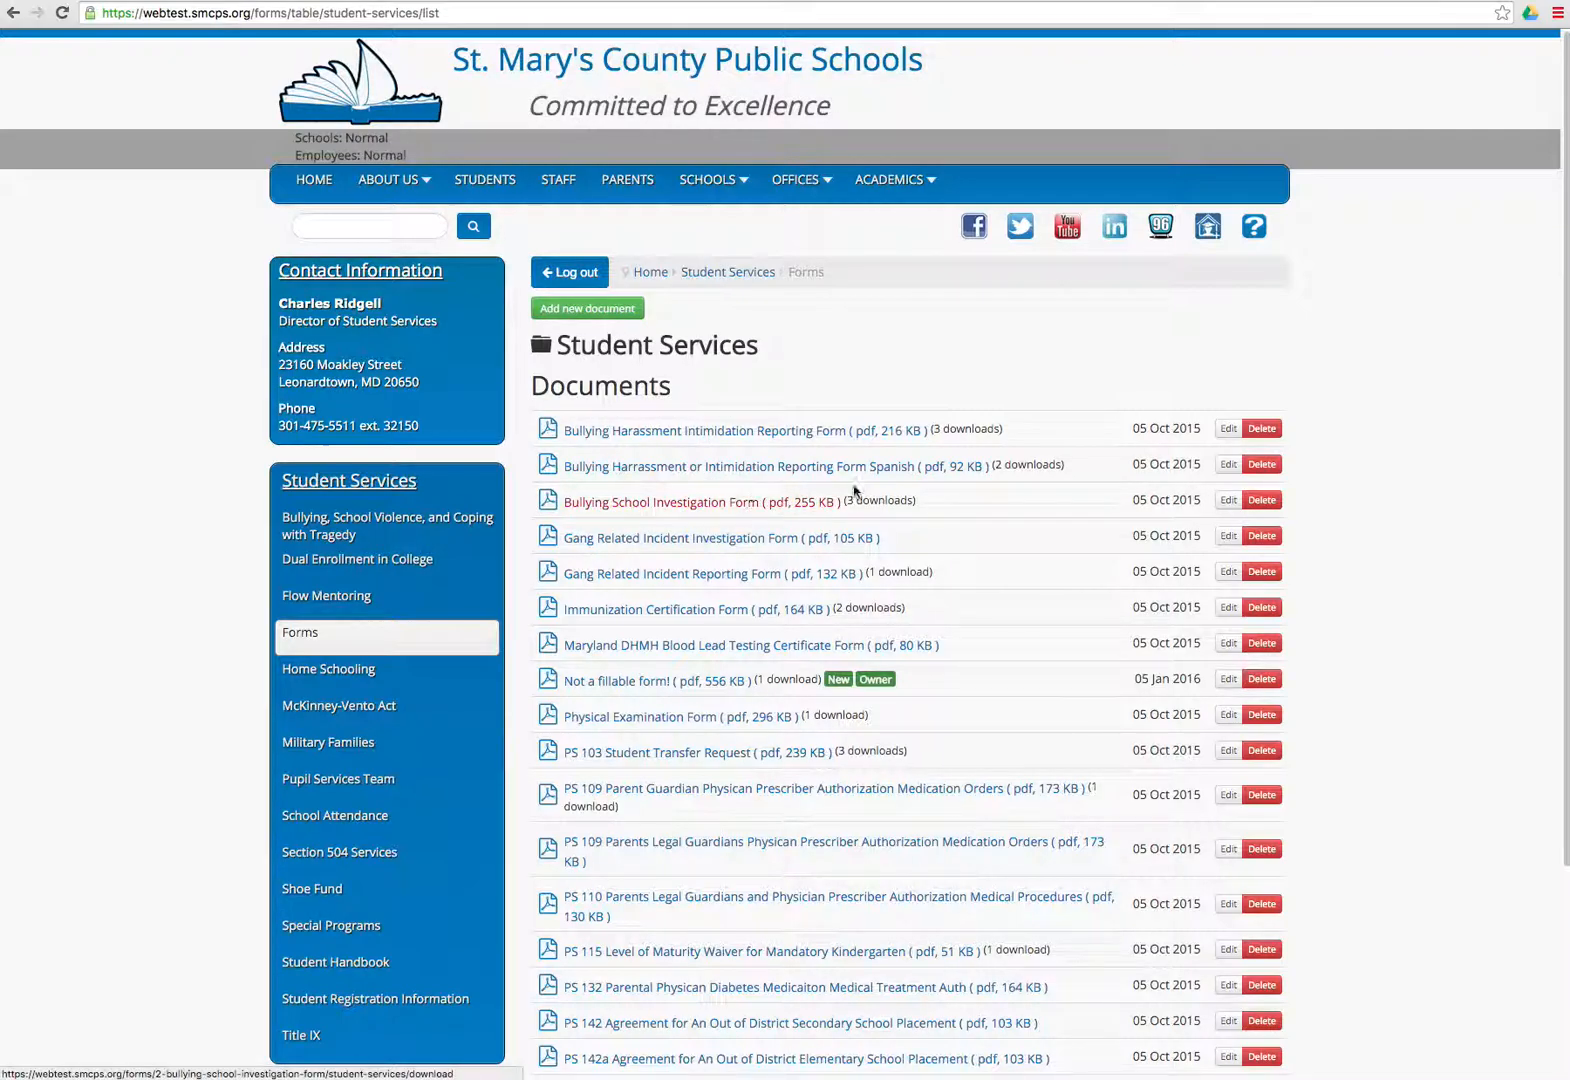
scroll(718, 410, "down", 3)
scroll(720, 440, "up", 3)
scroll(697, 472, "down", 3)
scroll(701, 519, "up", 3)
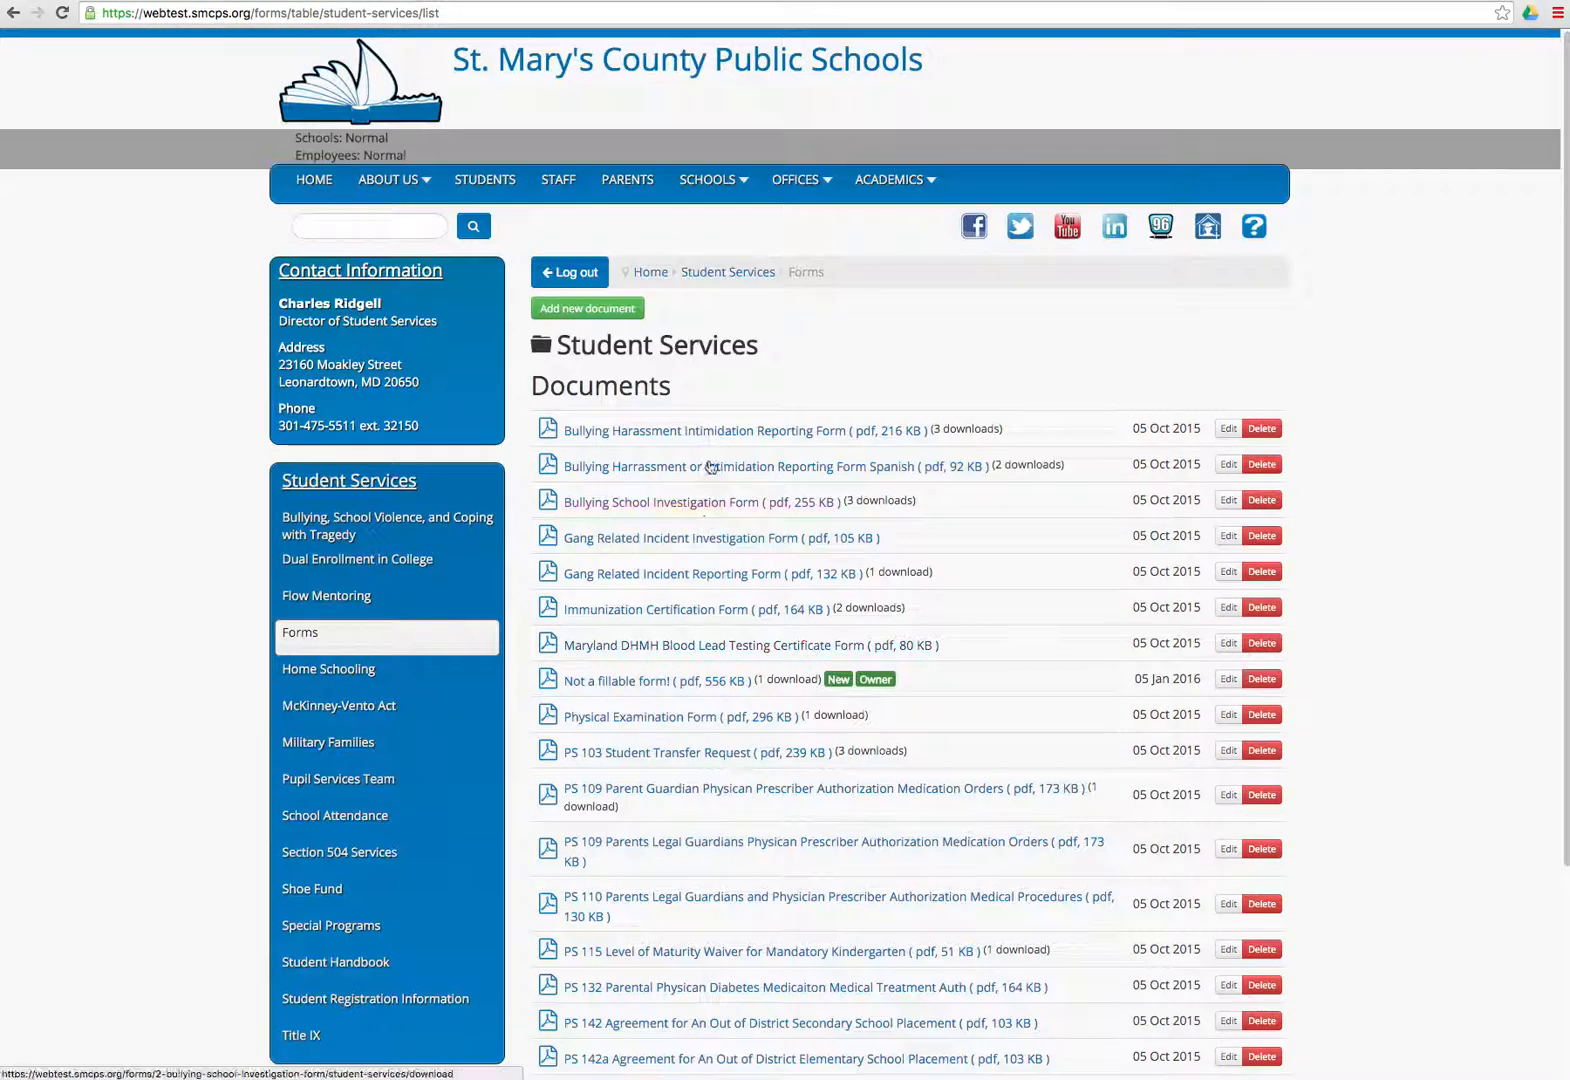
left_click(597, 313)
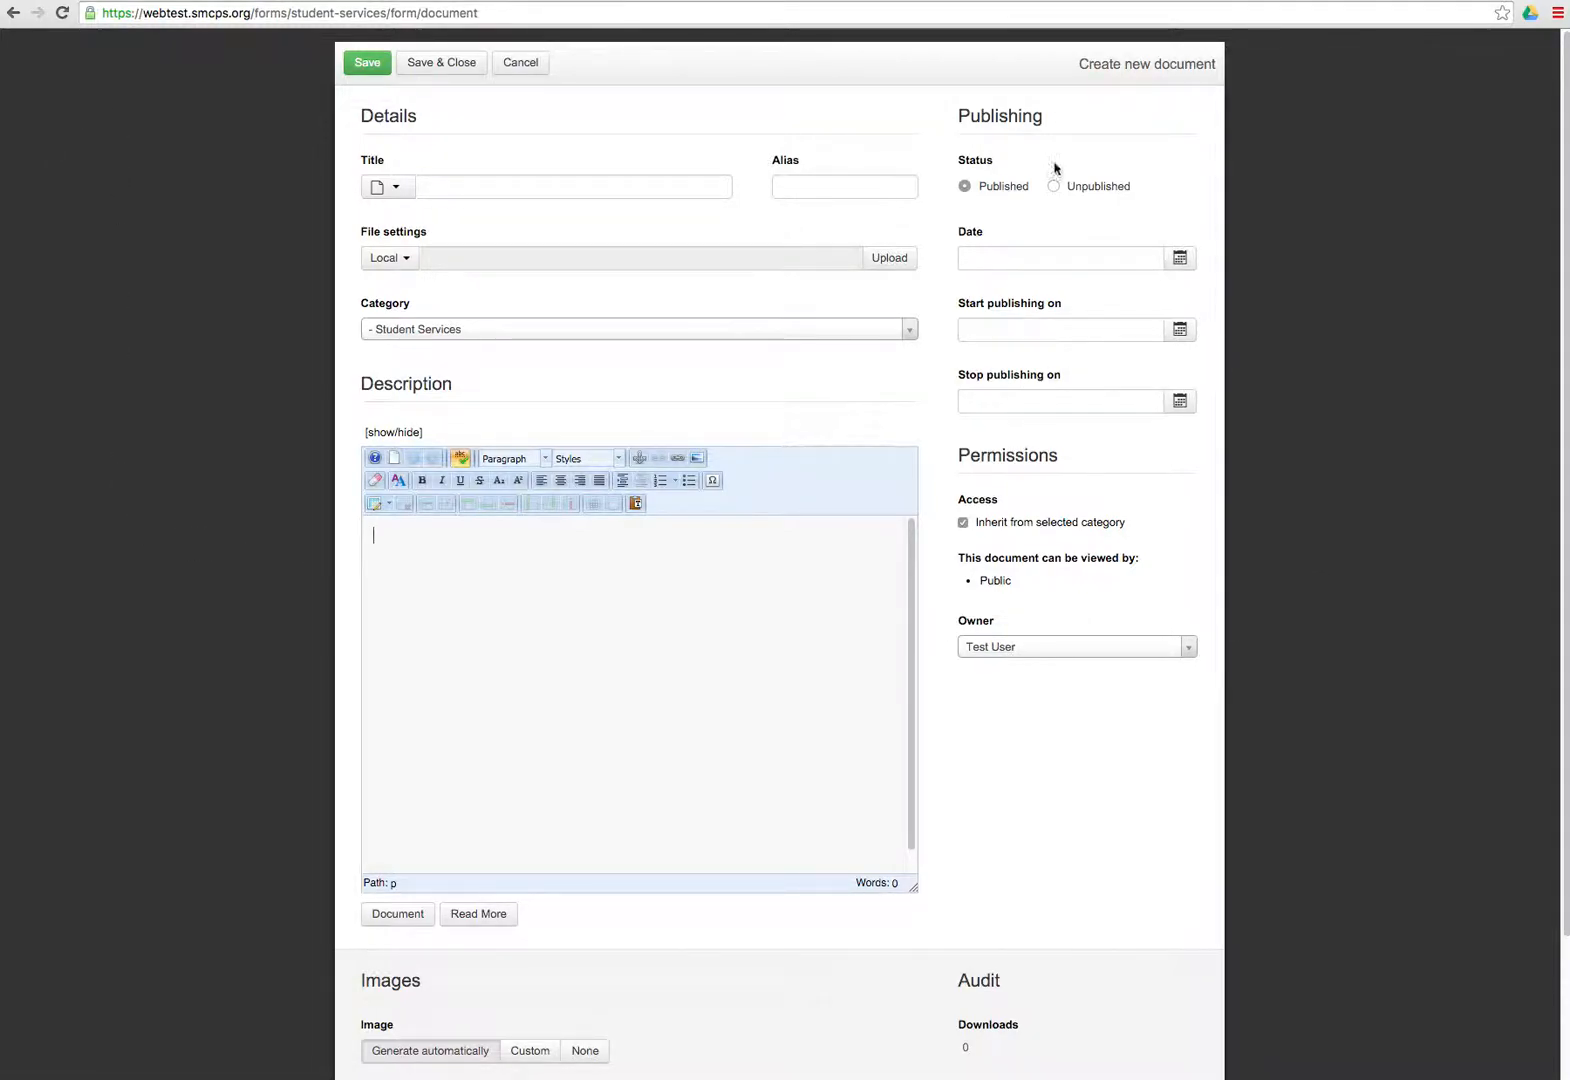
Step: Set the new document's file source to Remote instead of a local upload
left_click(648, 637)
left_click(403, 262)
left_click(398, 312)
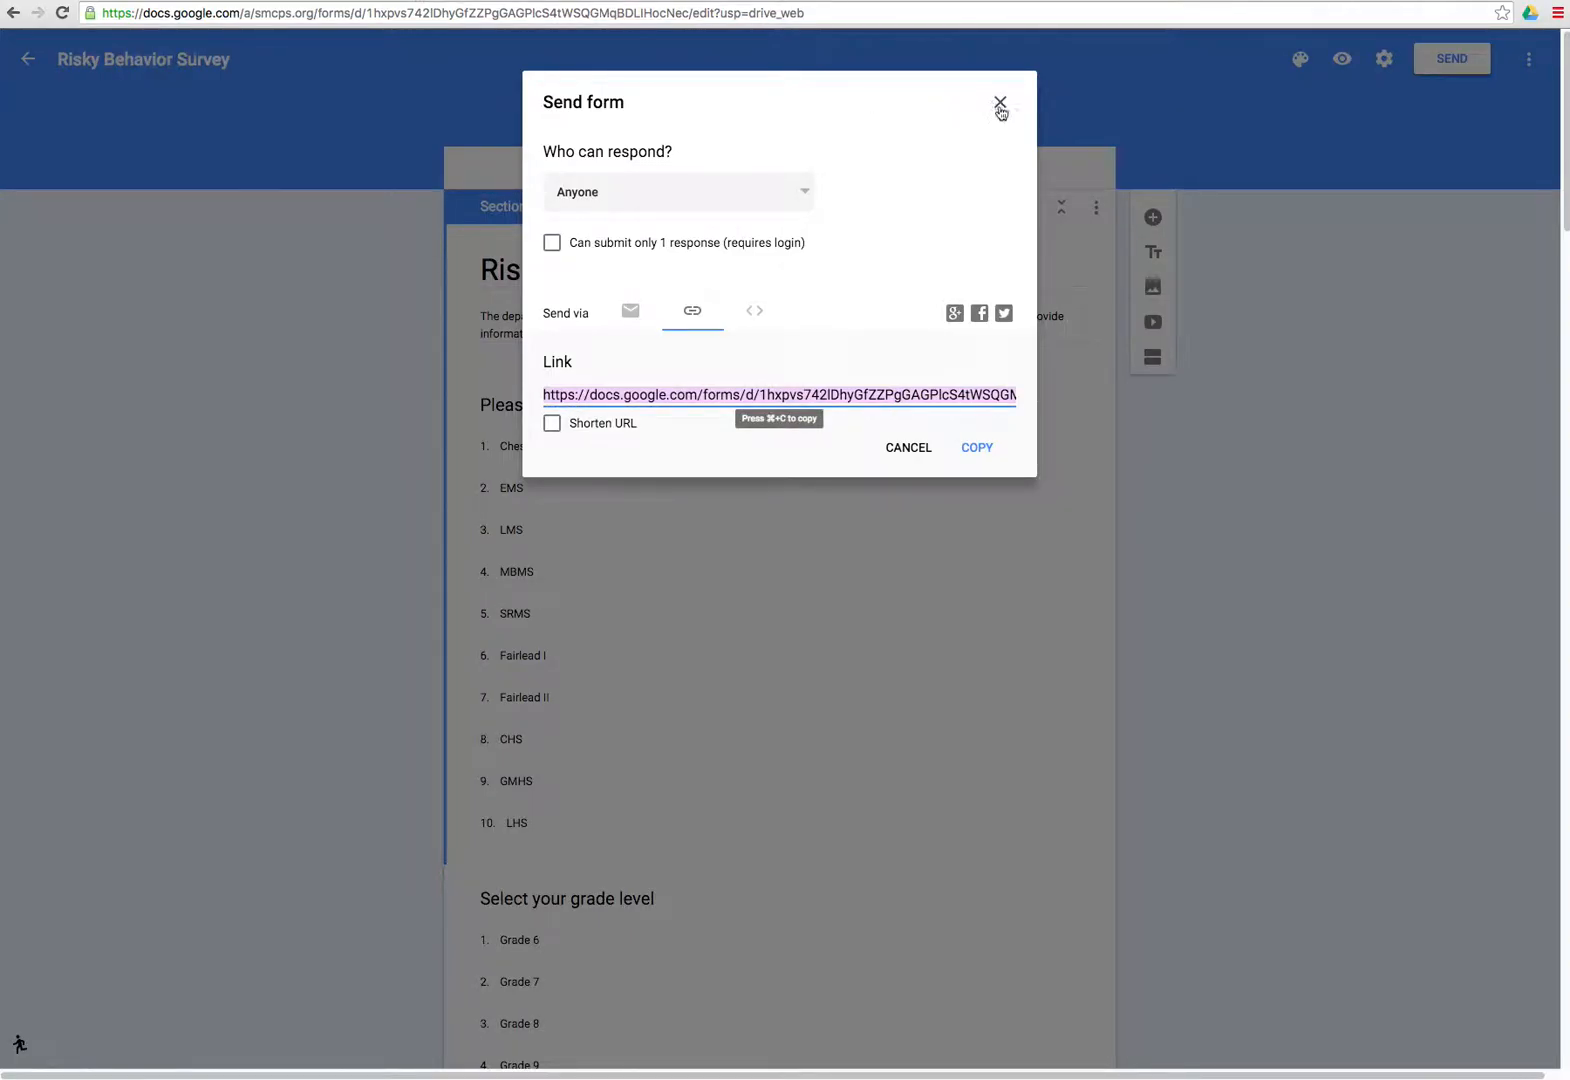
Step: In Google Forms, open the sending options of the Risky Behavior Survey and copy its shareable link
left_click(990, 108)
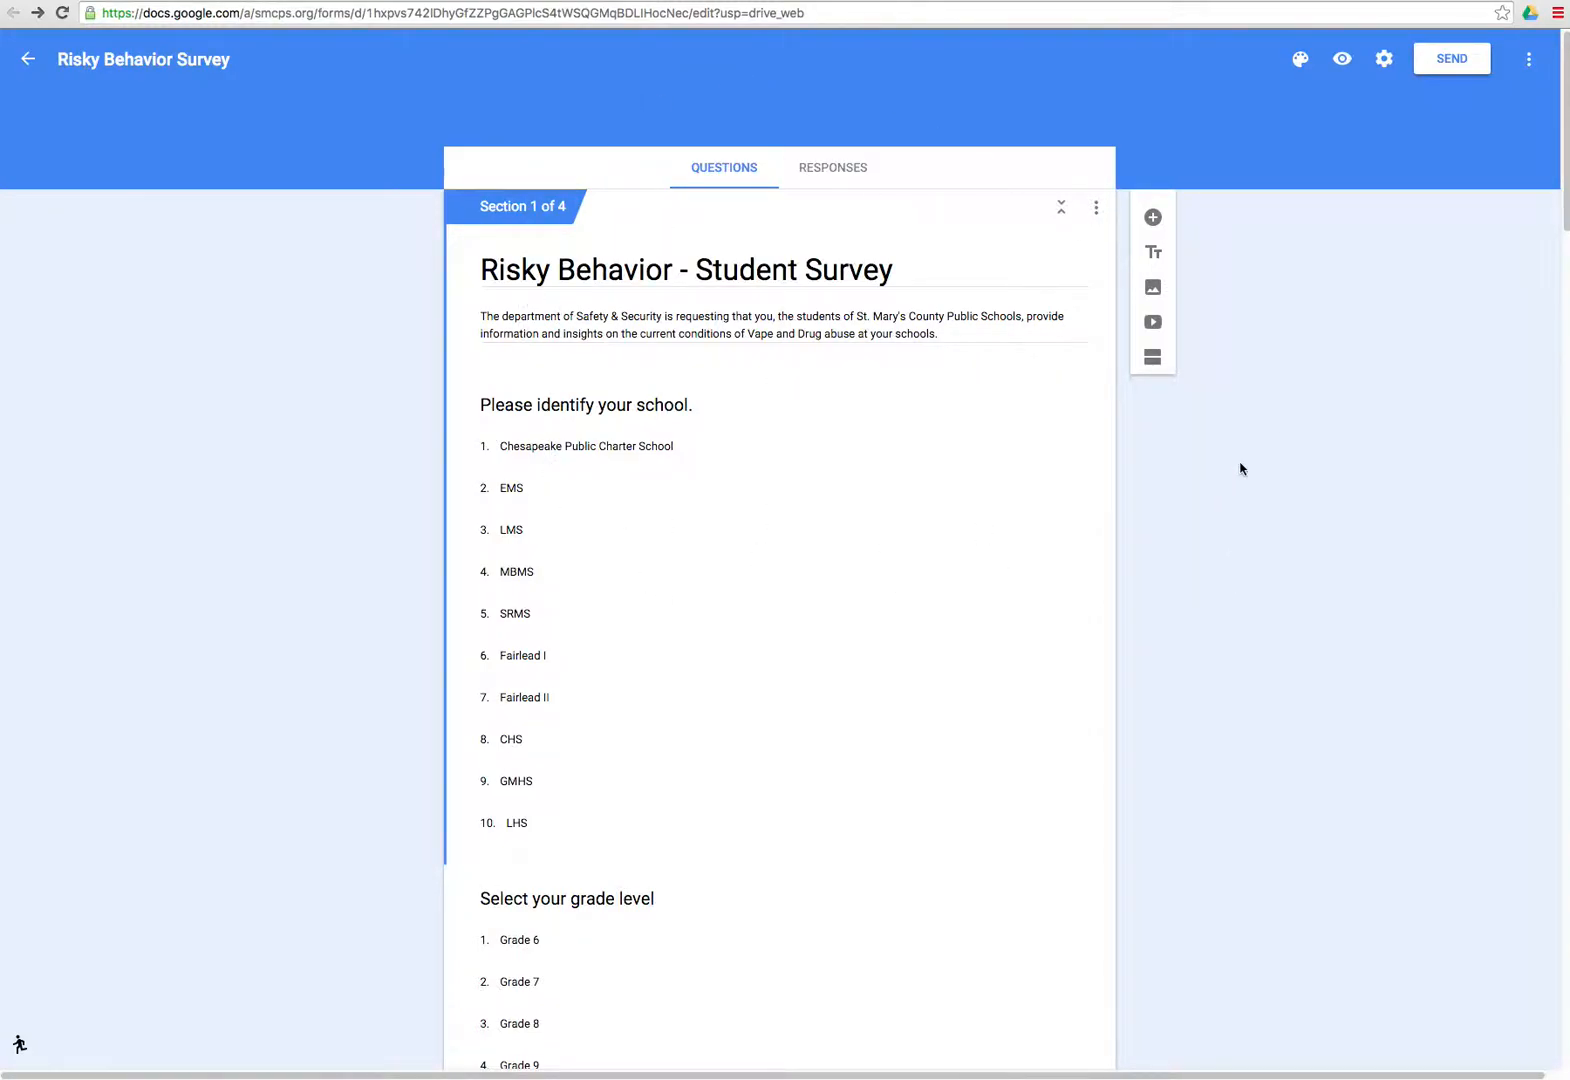
left_click(1452, 60)
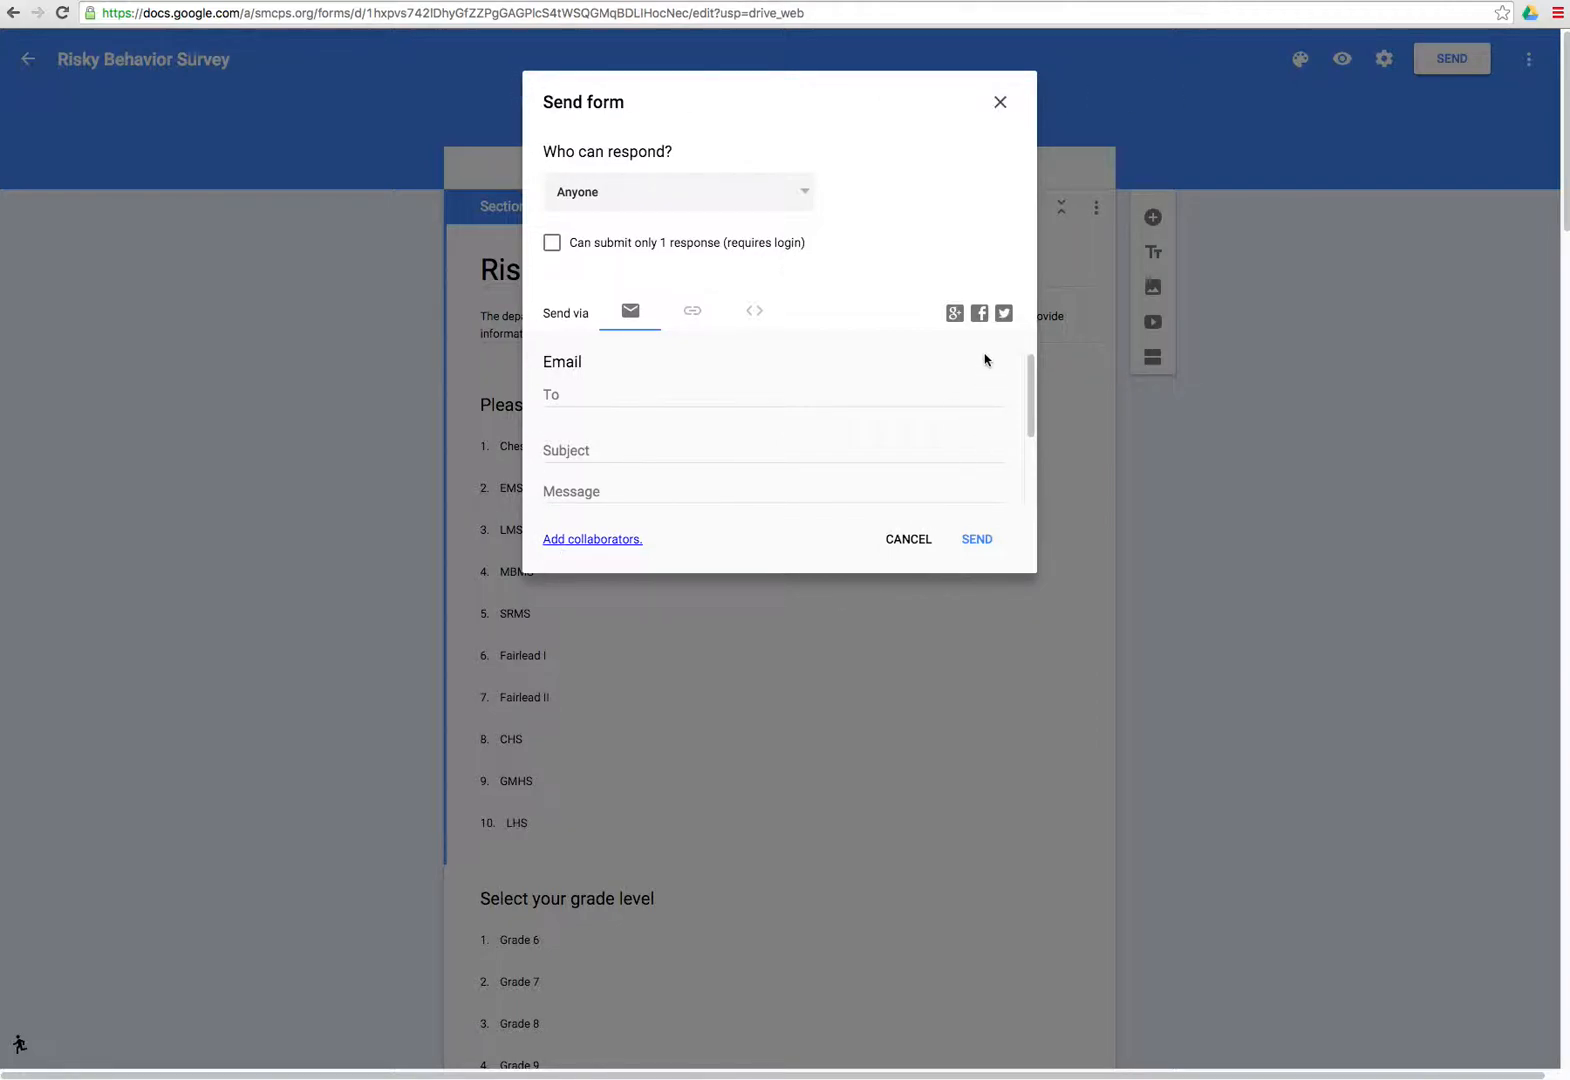
triple_click(549, 316)
left_click(694, 317)
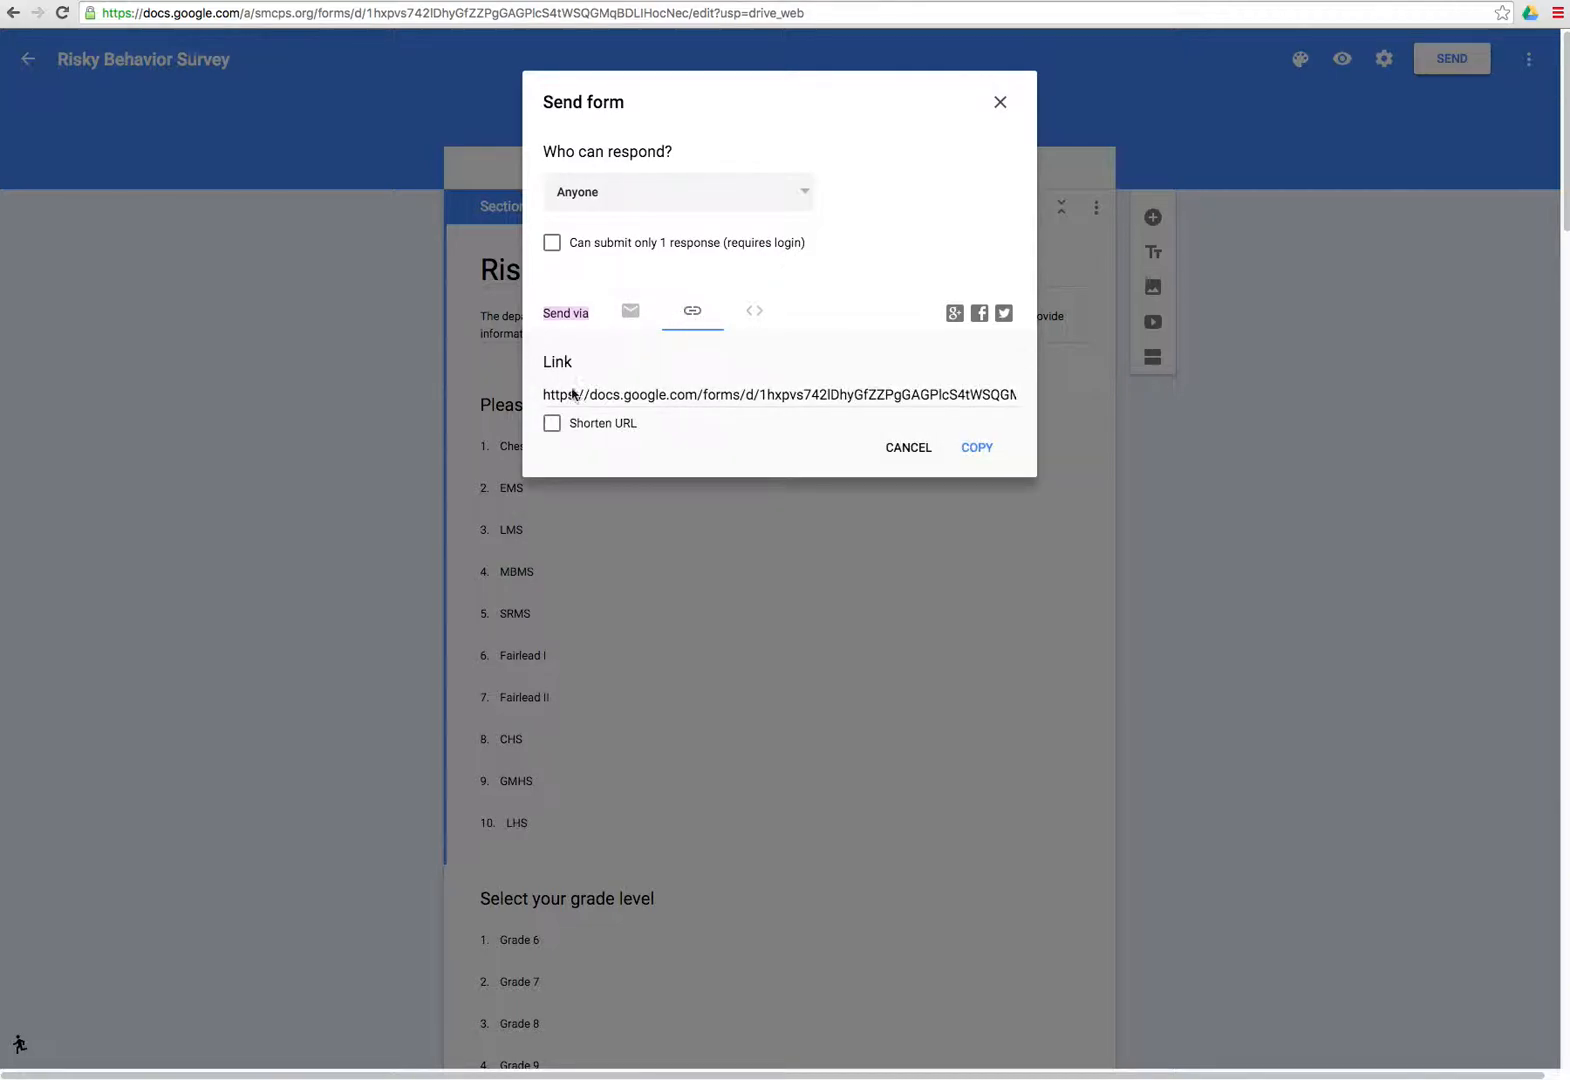
left_click(778, 400)
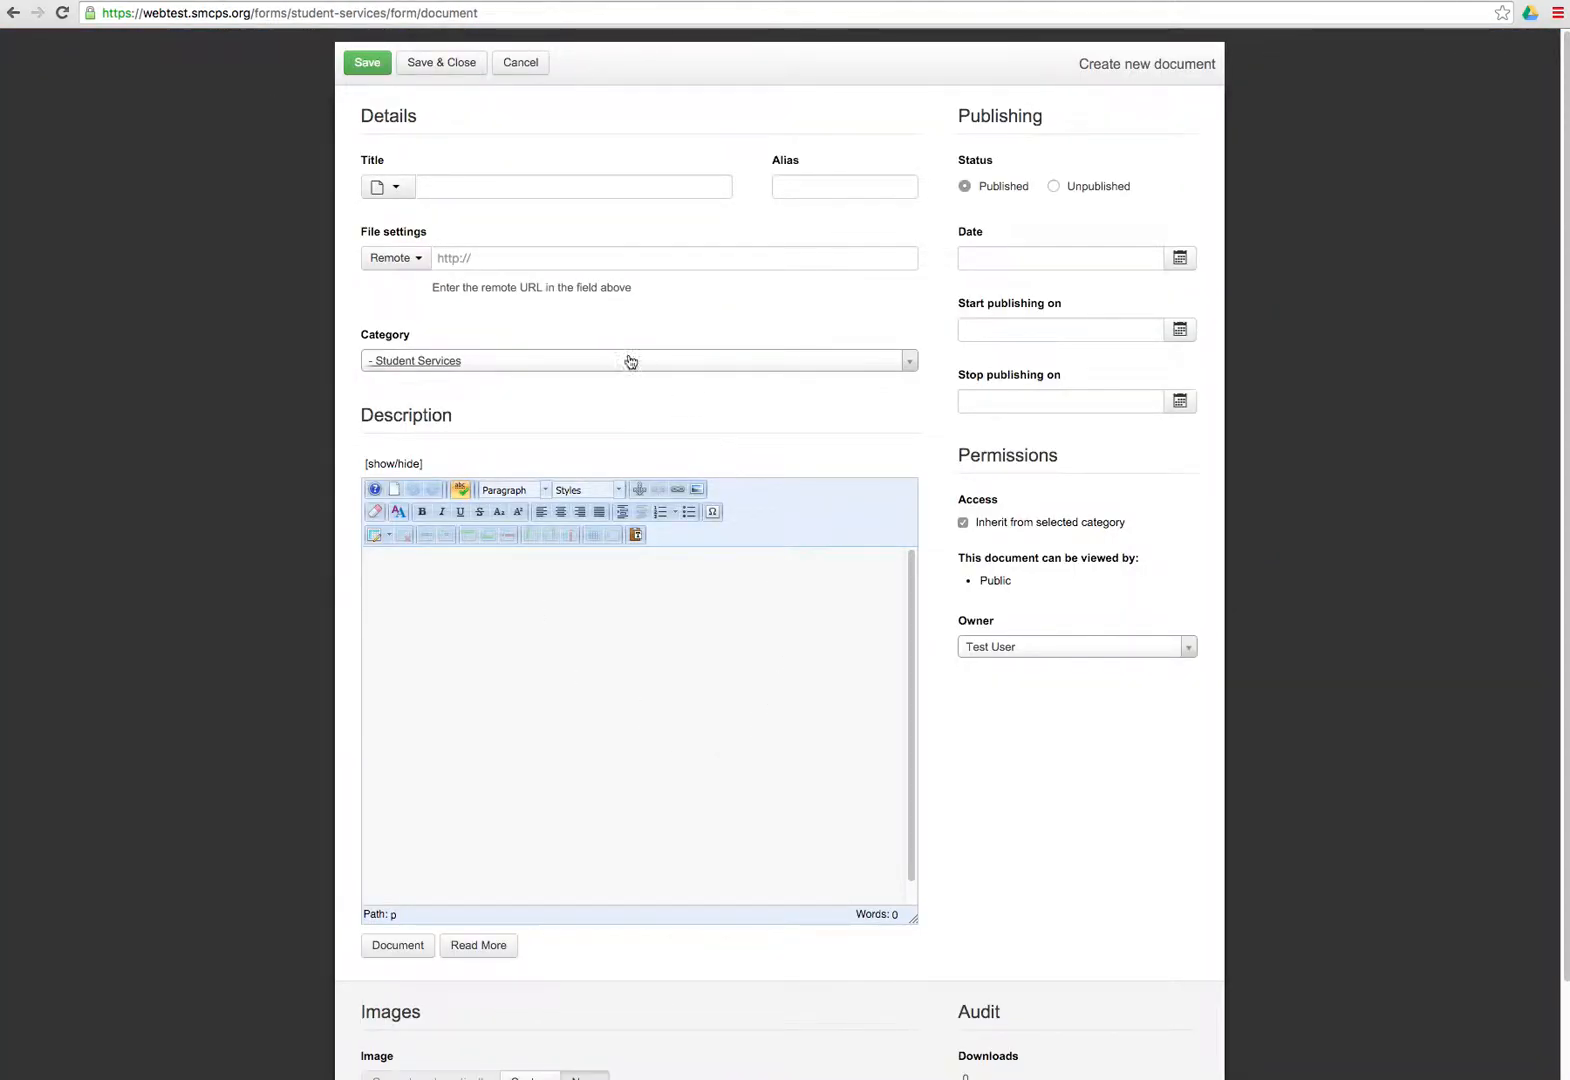
Step: Save and close the new website document with the copied survey link as its remote URL and the title "Risky Behavior Form - Delete"
left_click(450, 262)
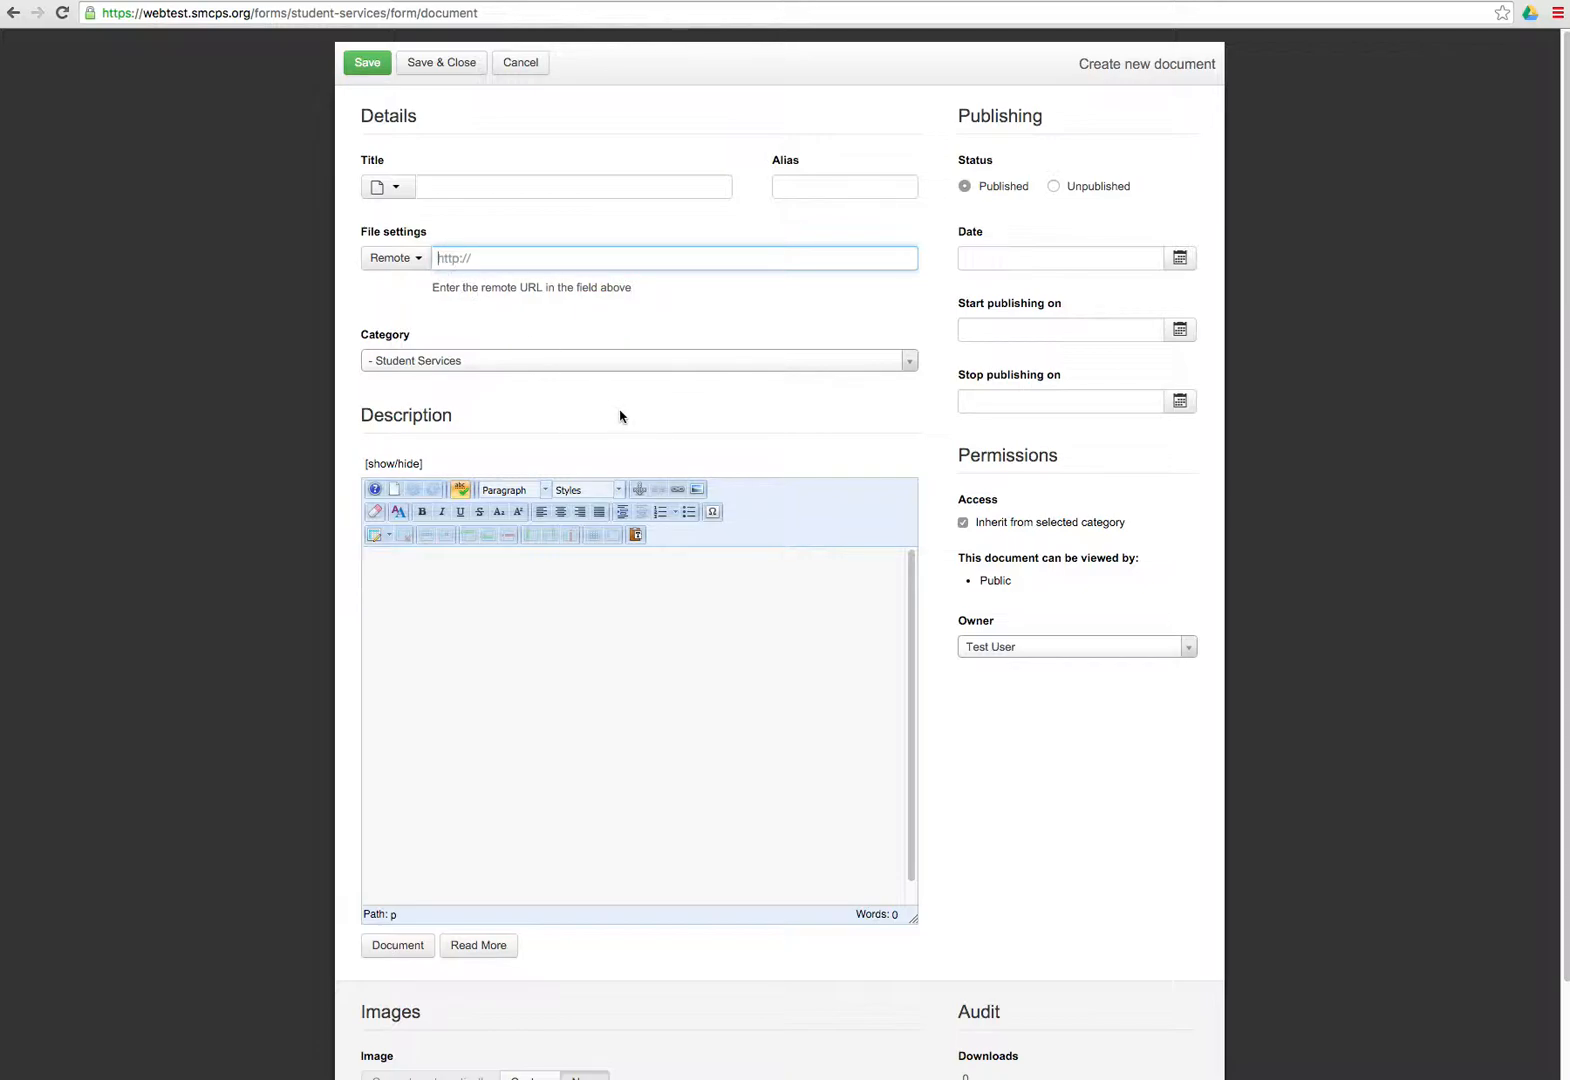
type("https://docs.google.com/forms/d/1hxpvs742lDhyGfZZPgGAGPlcS4tWSQGMqBDLlHocNec/viewform")
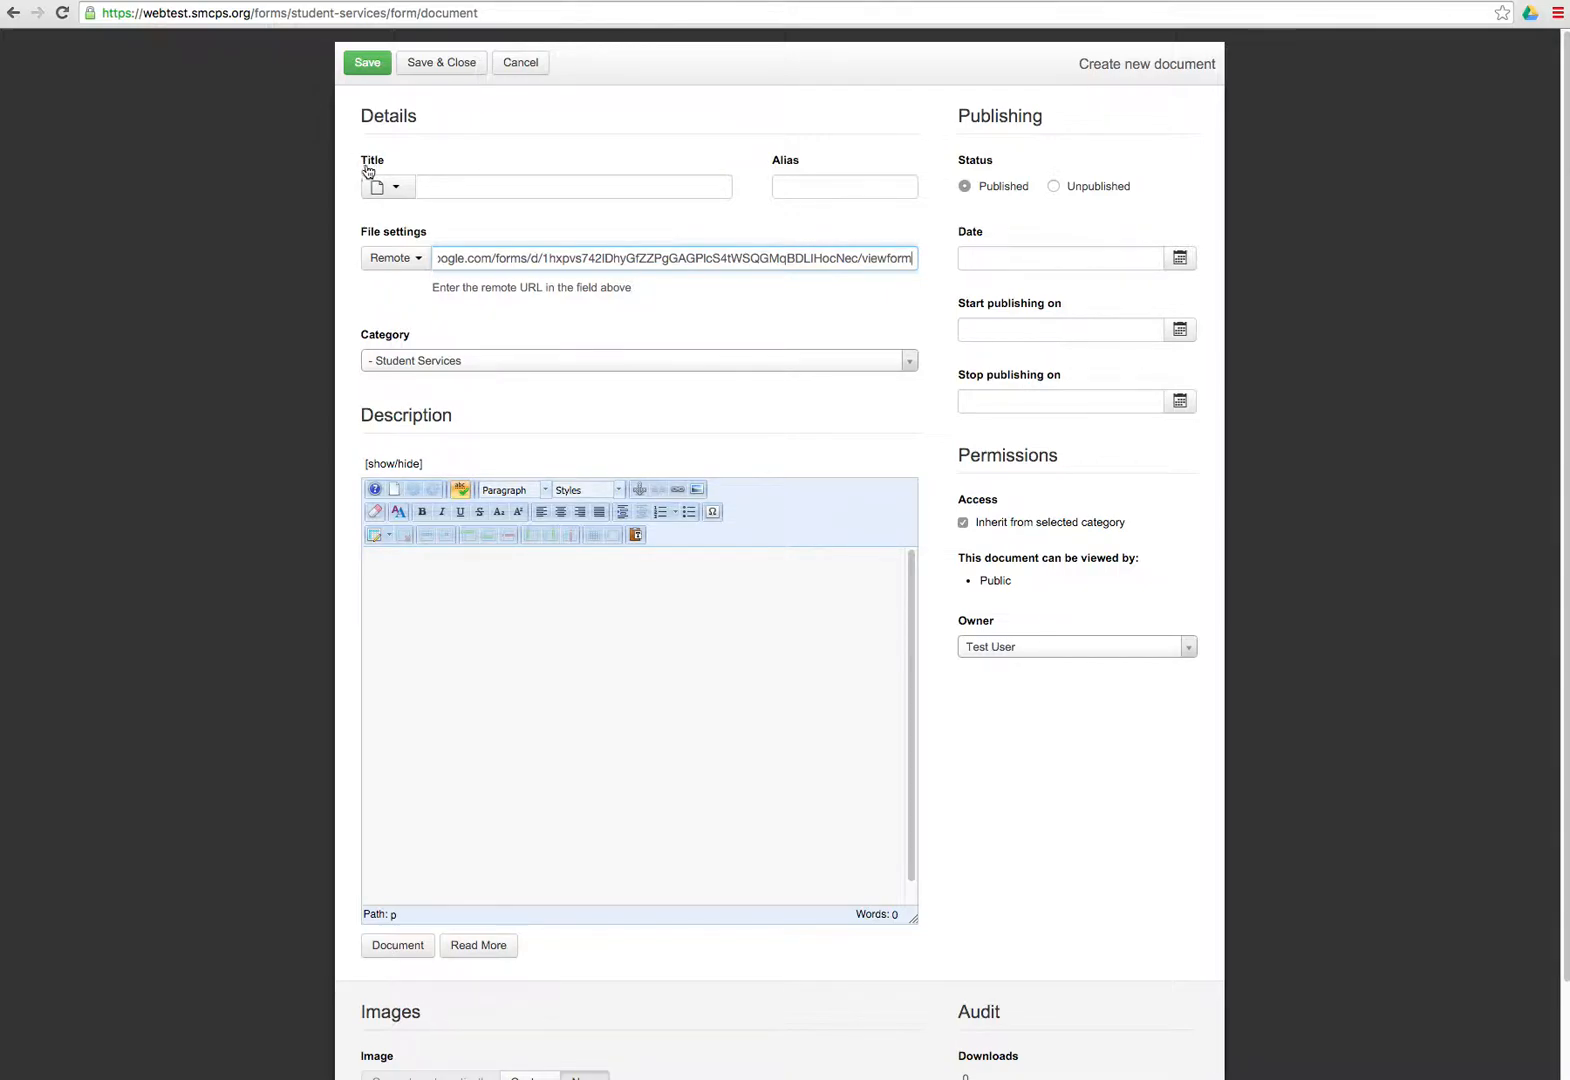
left_click(438, 190)
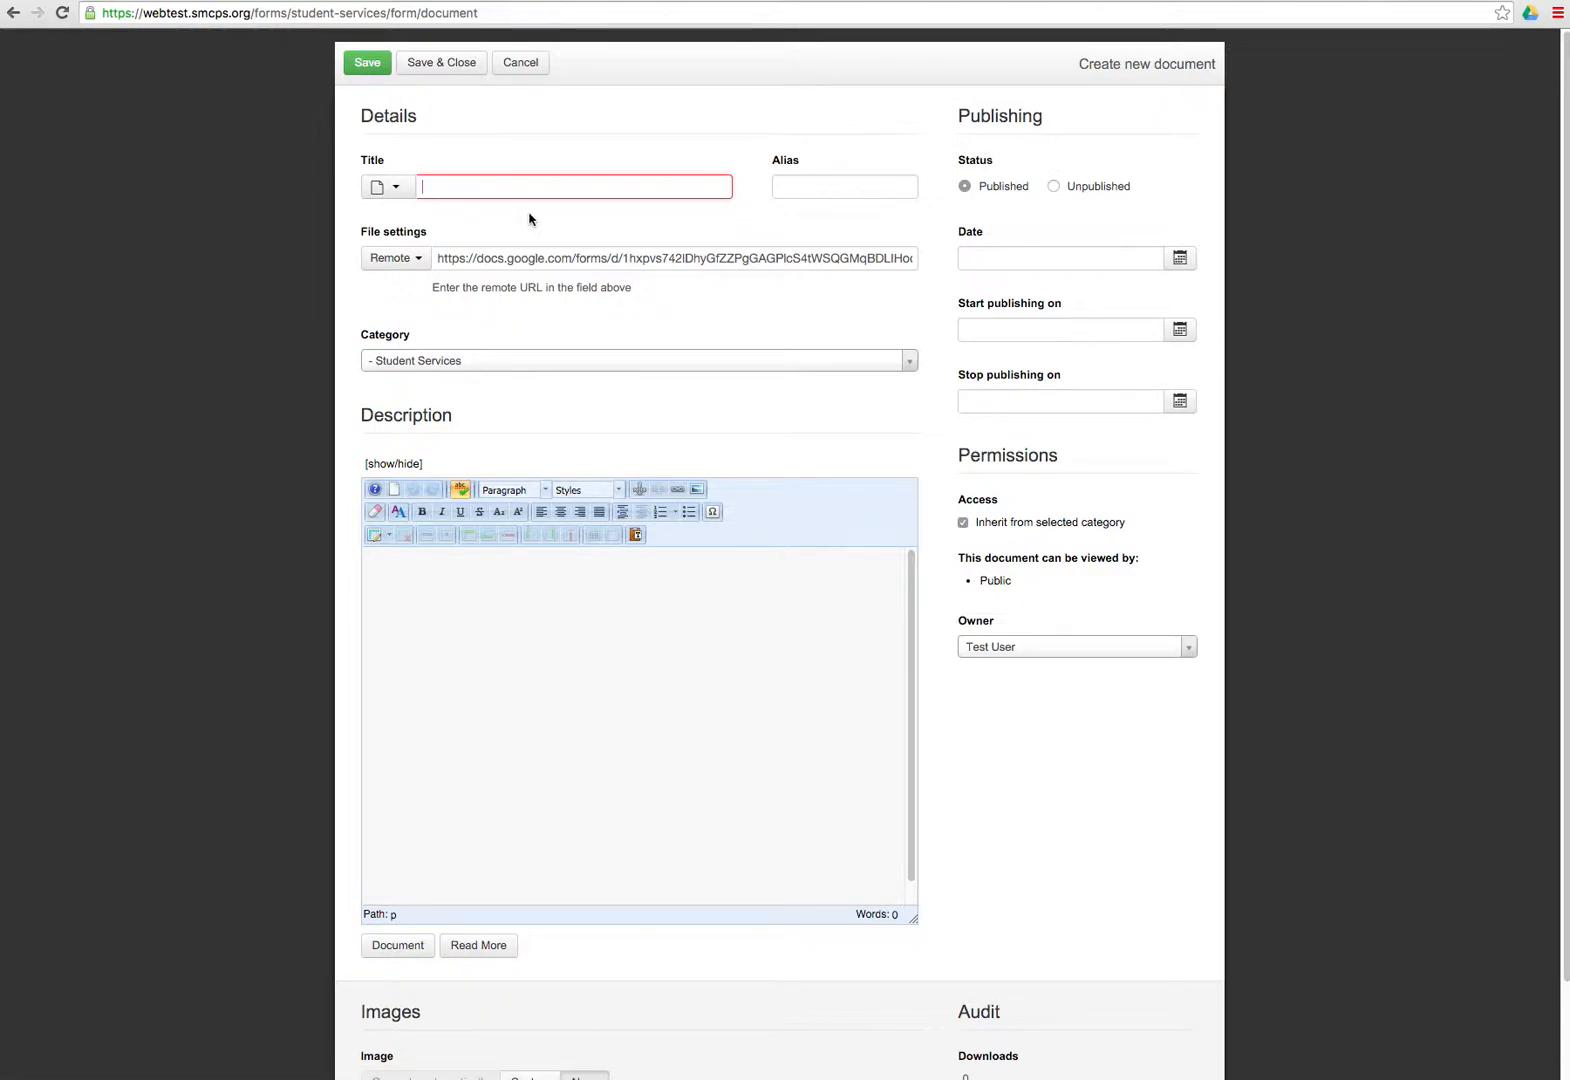
type("Risky Behavior Form - Delete")
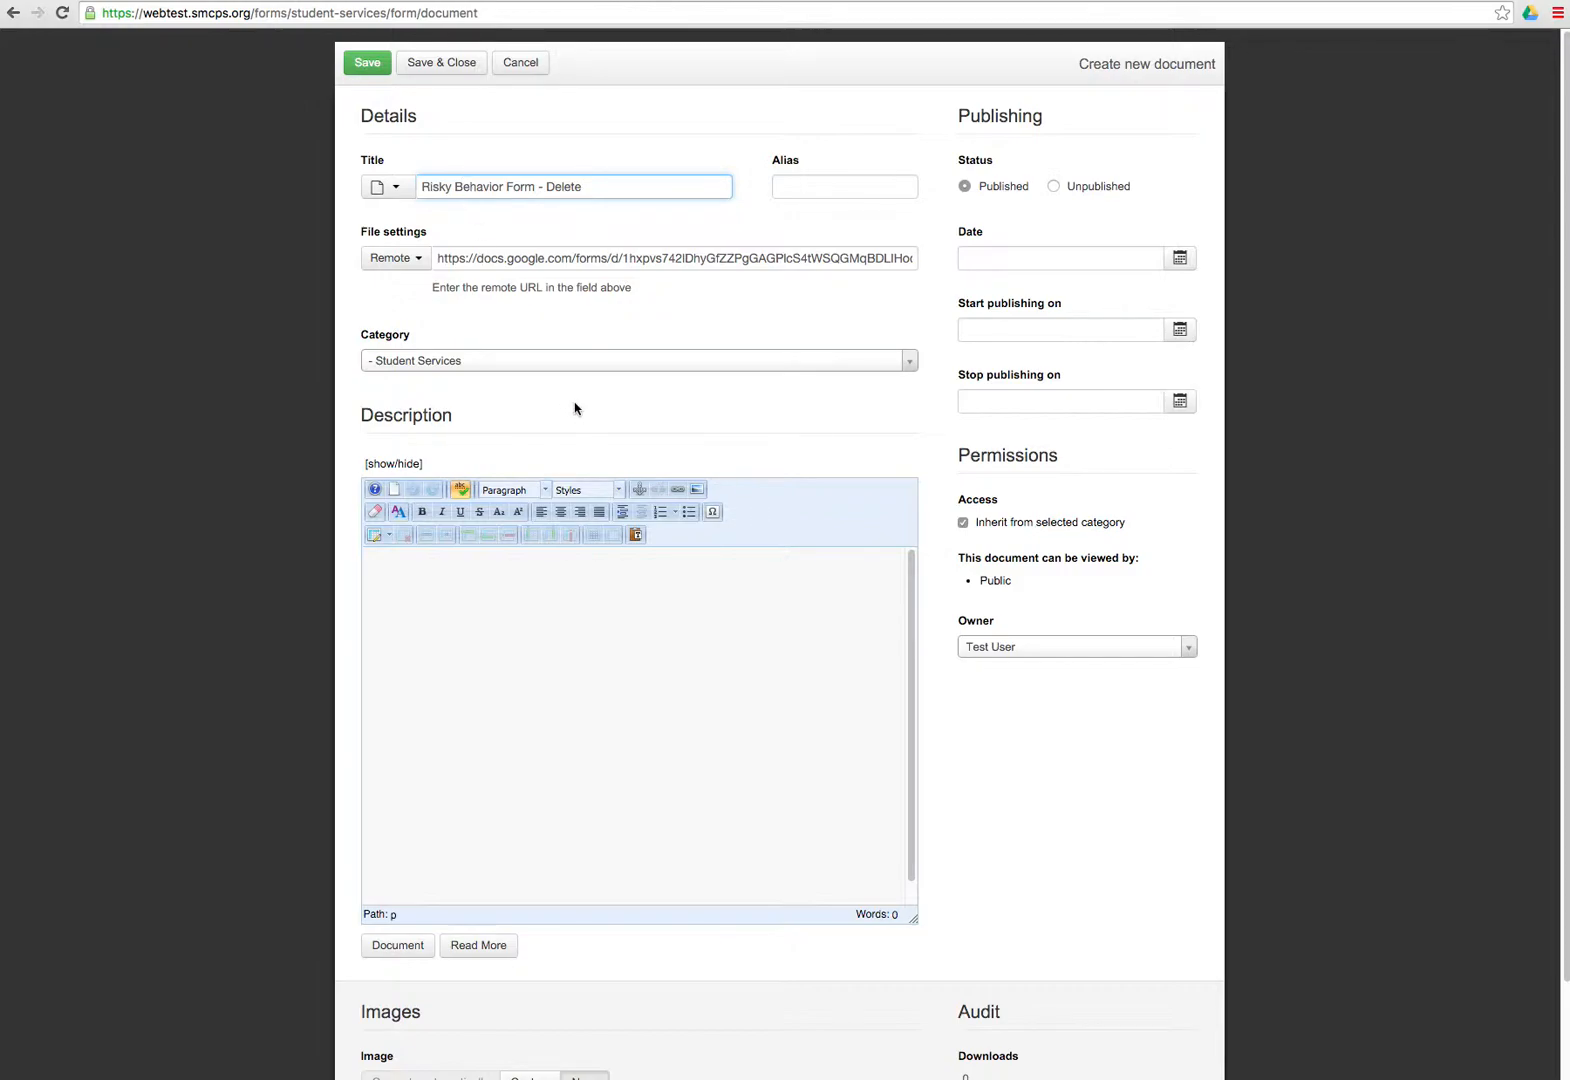
left_click(437, 66)
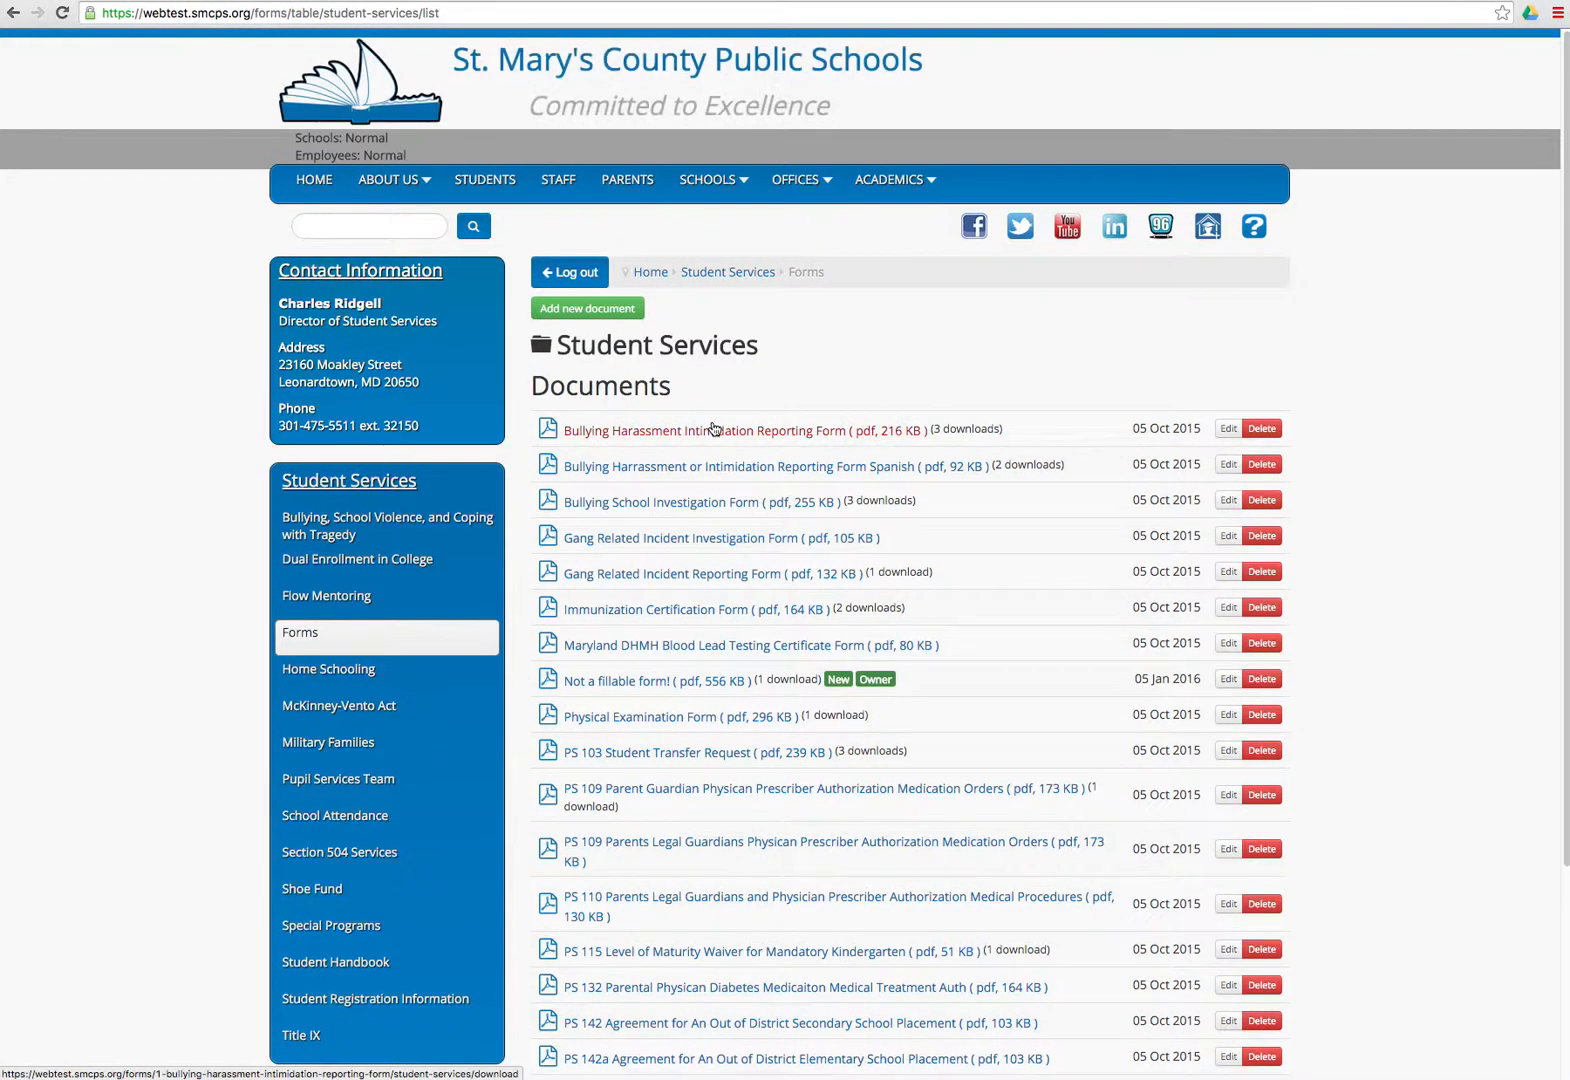
Step: Find "Risky Behavior Form - Delete" on page 2 of the Student Services documents and open its linked survey
scroll(689, 402, "down", 1)
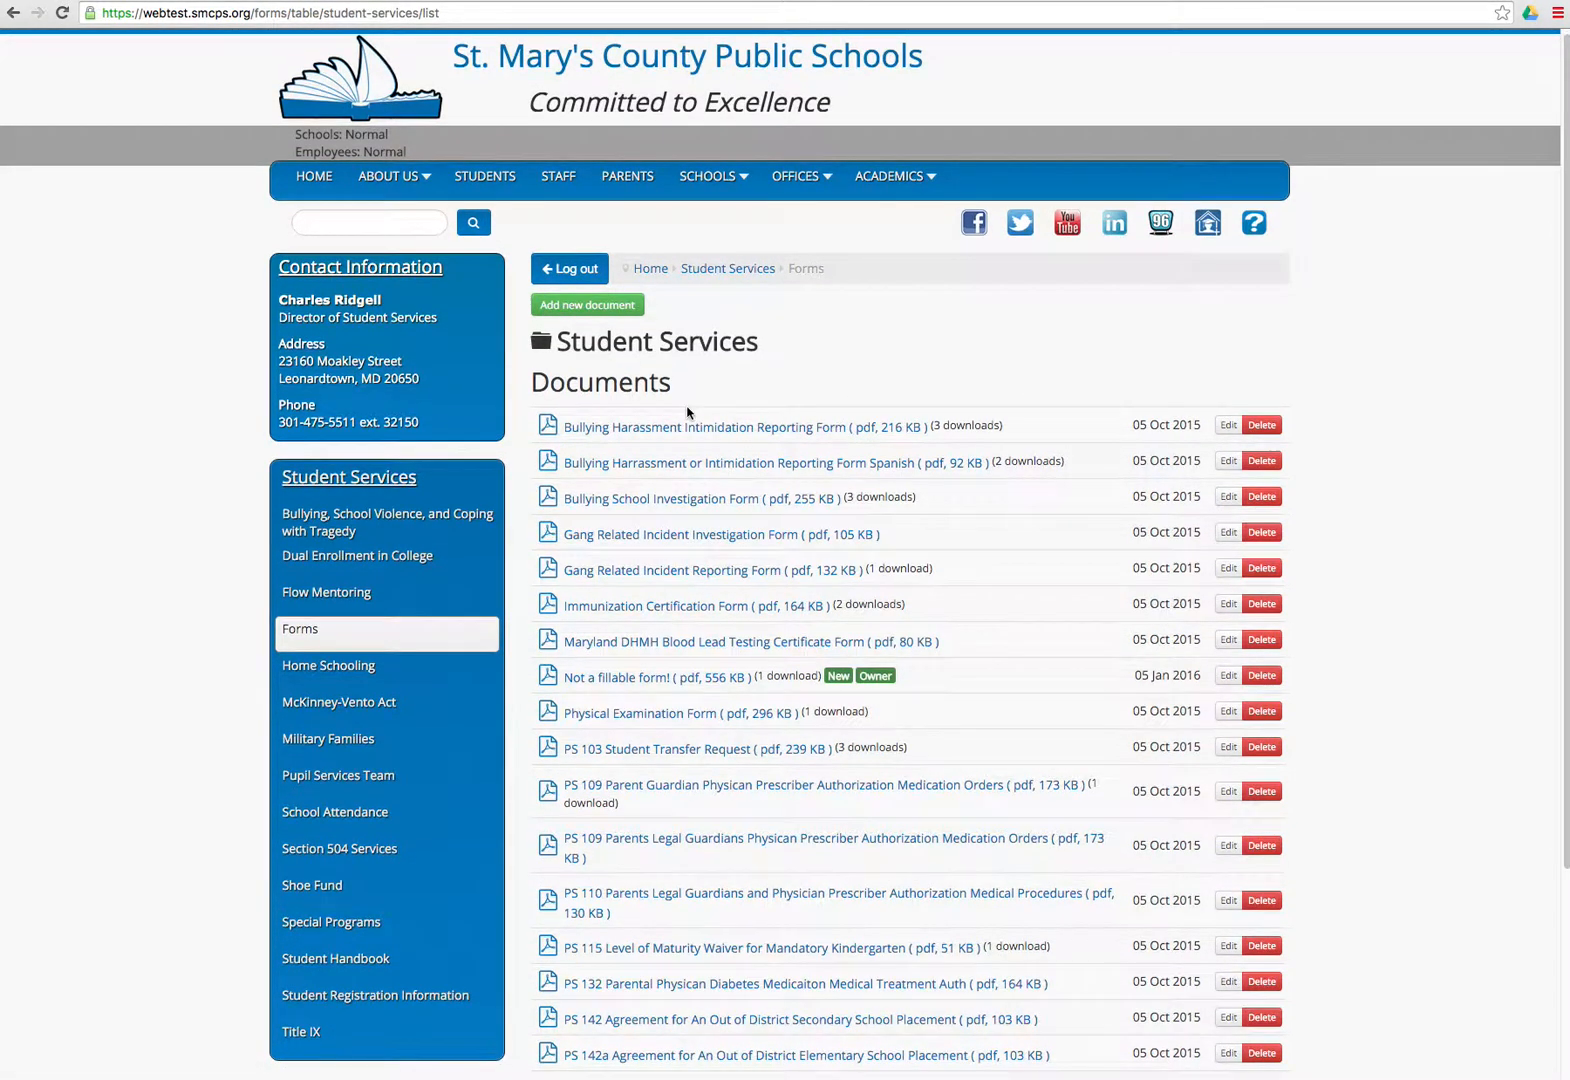
scroll(689, 402, "down", 5)
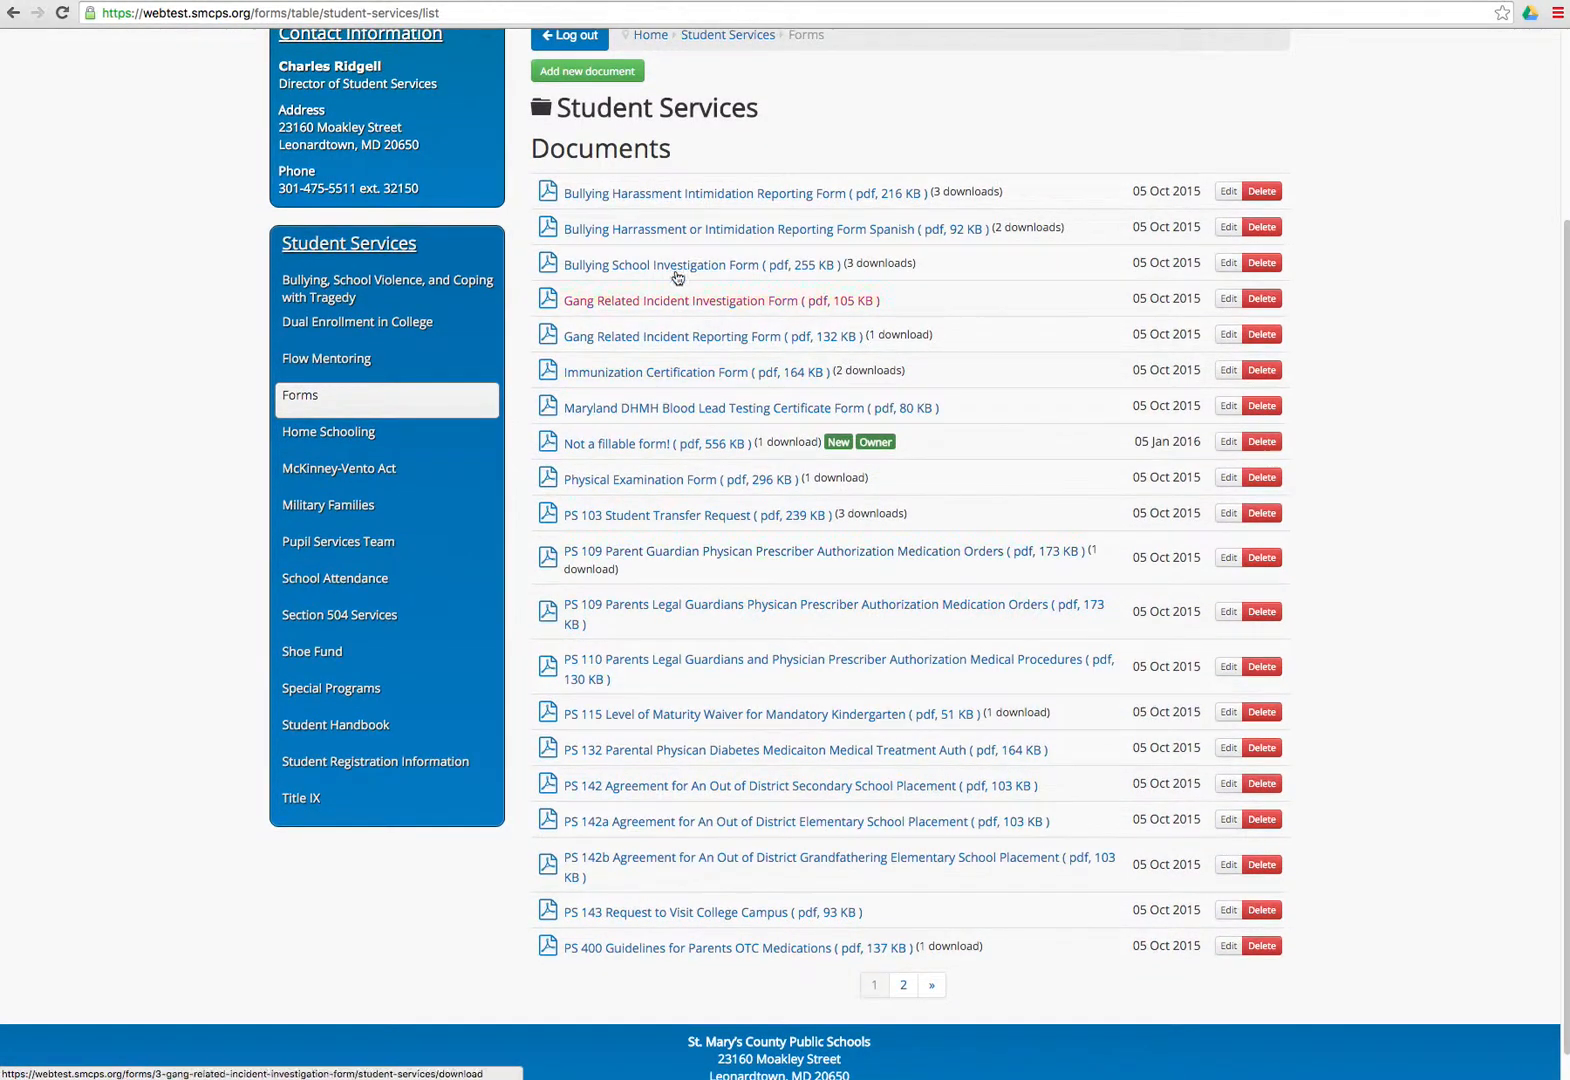
scroll(684, 337, "down", 1)
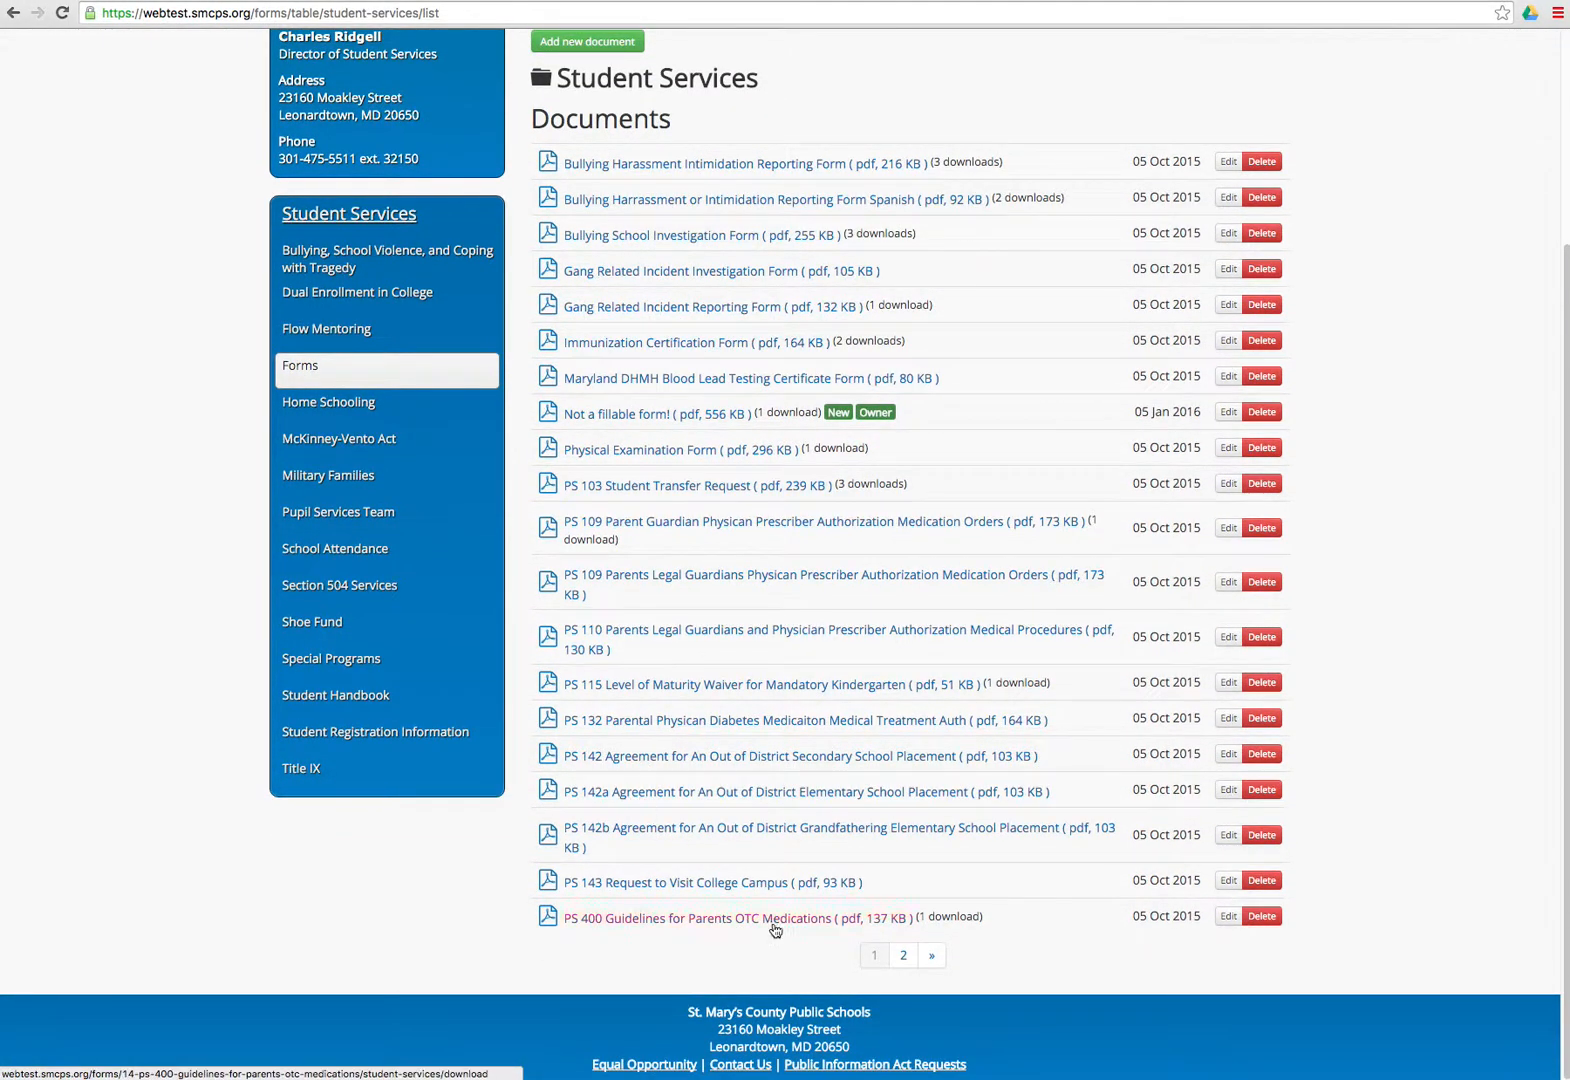
left_click(904, 958)
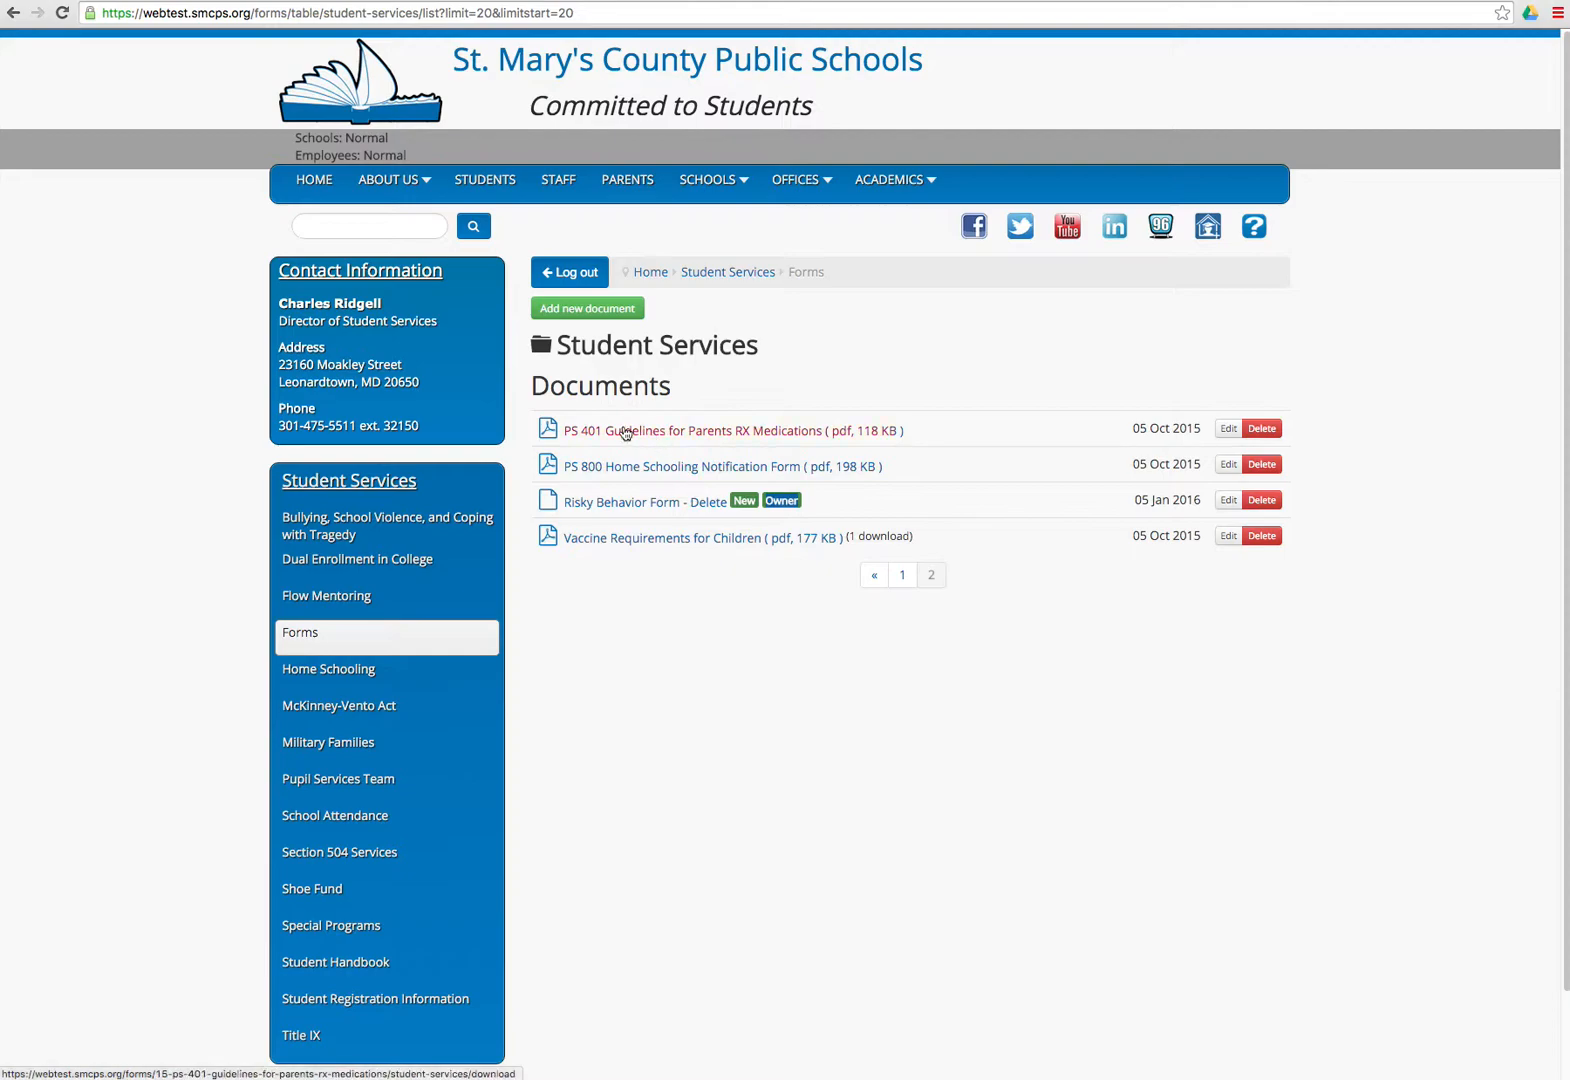
left_click(631, 504)
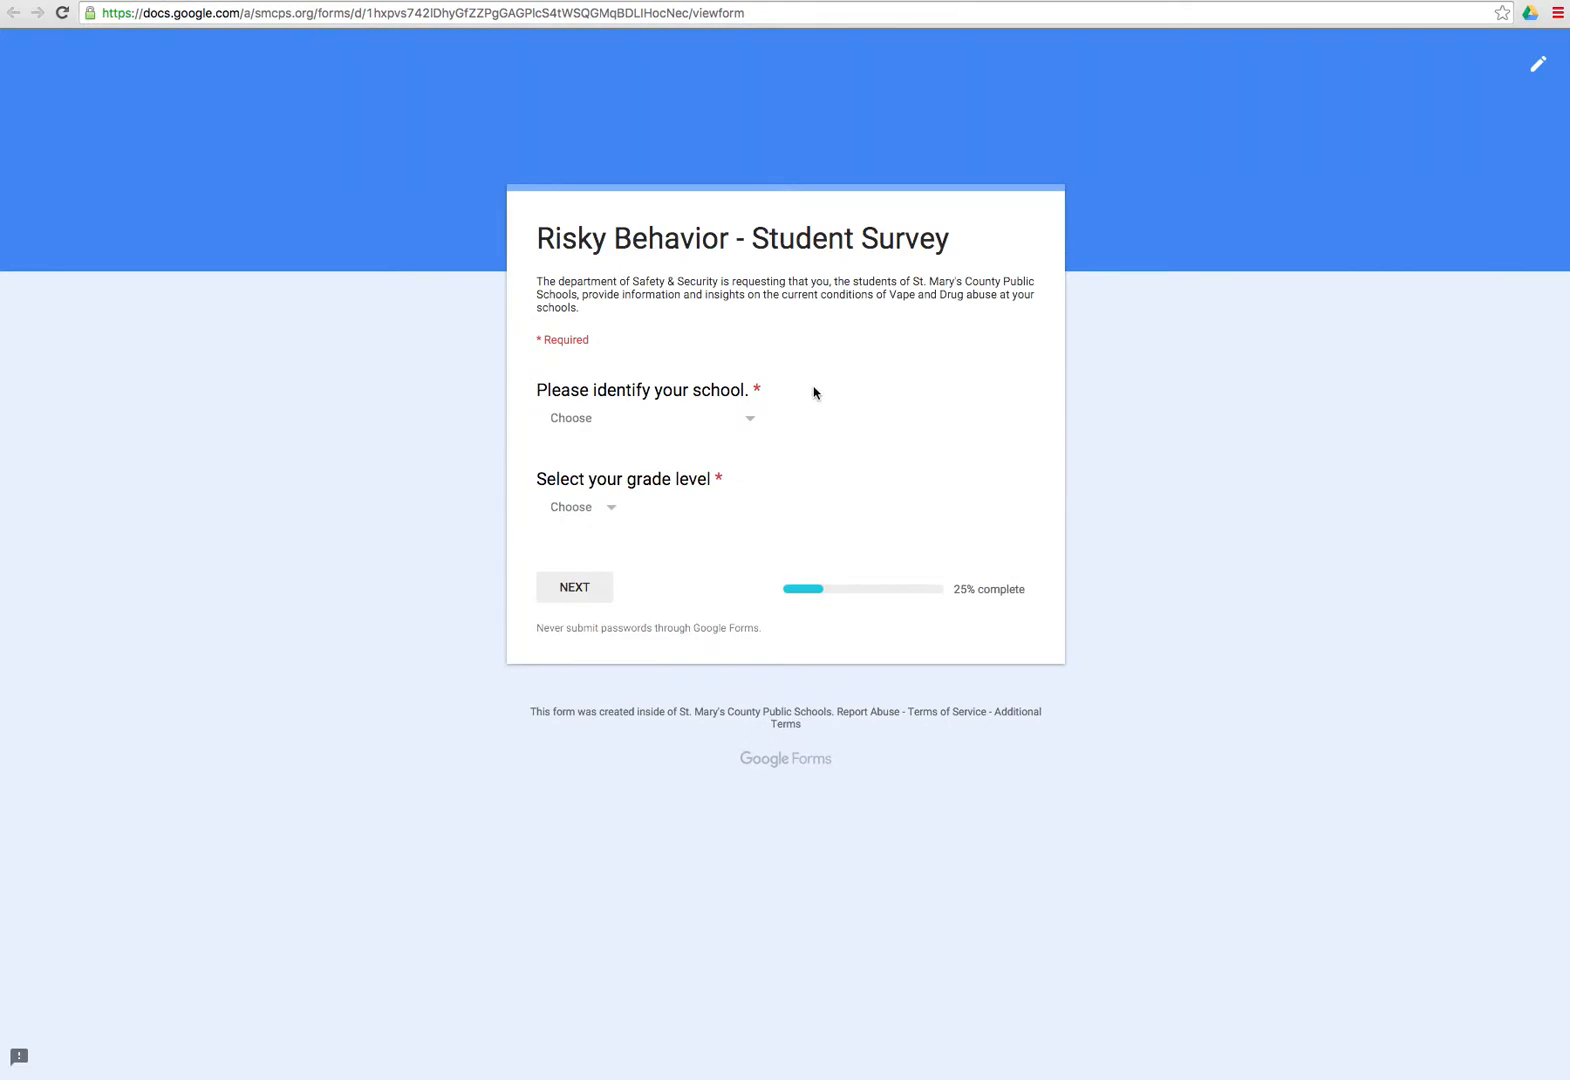
Step: Test the survey by choosing a school and grade level and continuing to the next section, and return to the Student Services documents
left_click(613, 417)
left_click(593, 505)
left_click(588, 510)
left_click(582, 560)
left_click(572, 586)
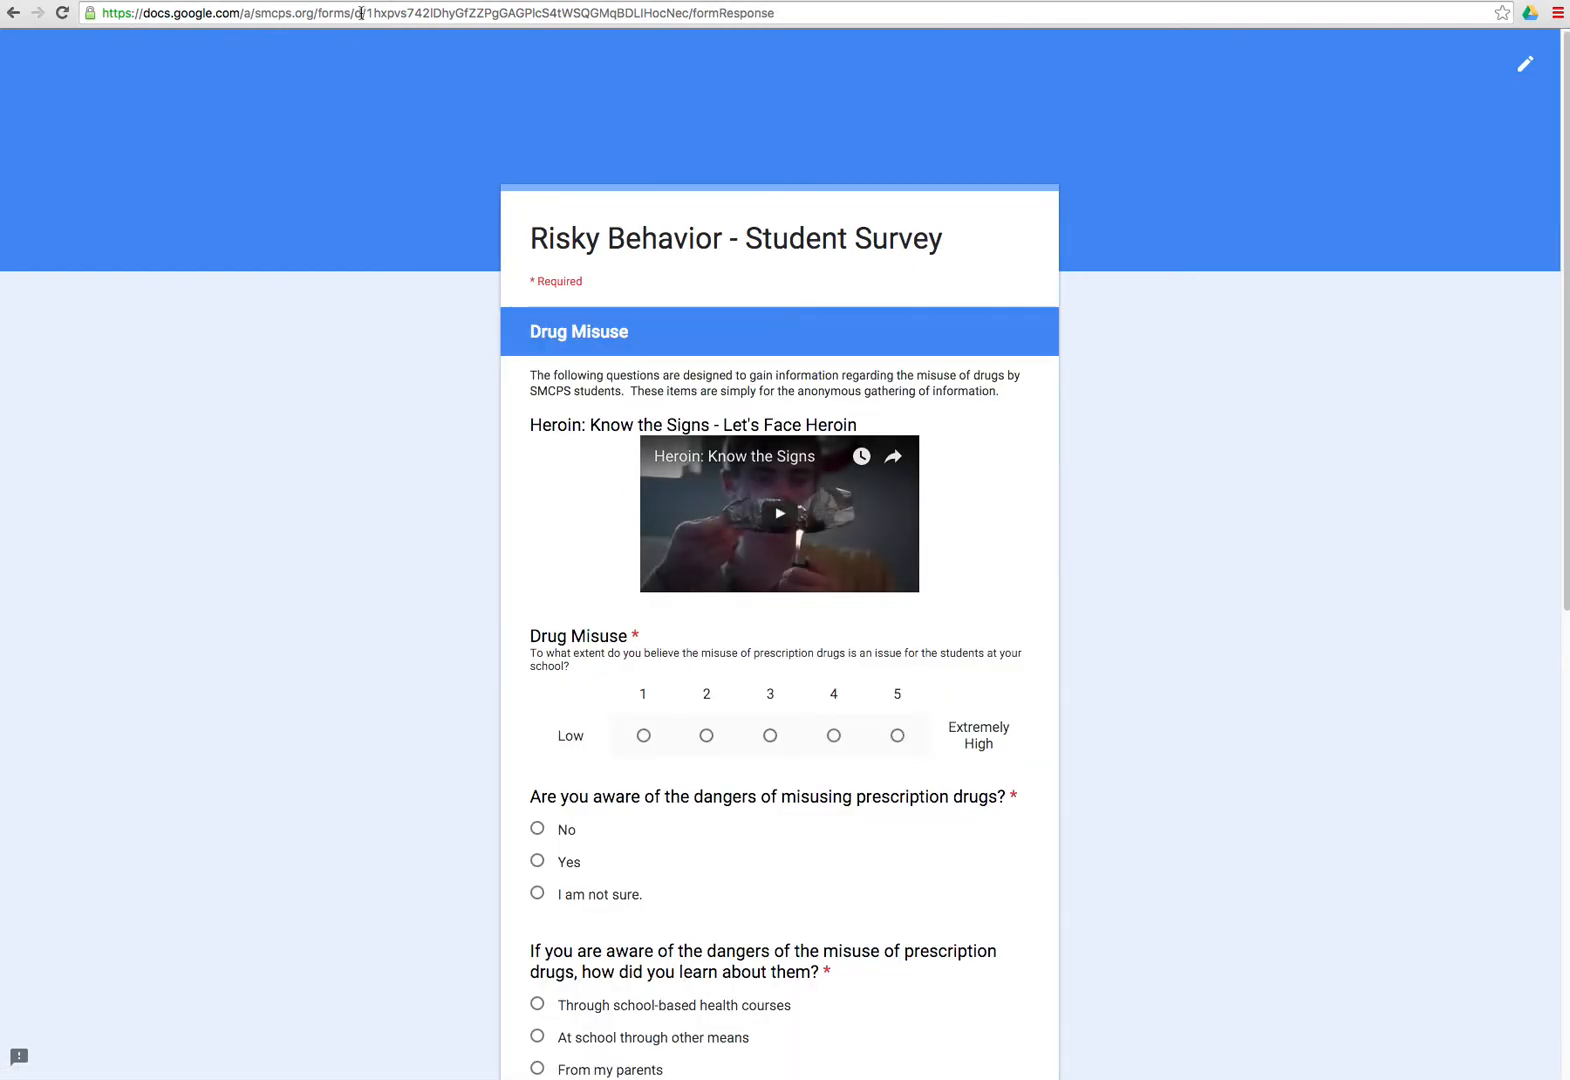
left_click(222, 0)
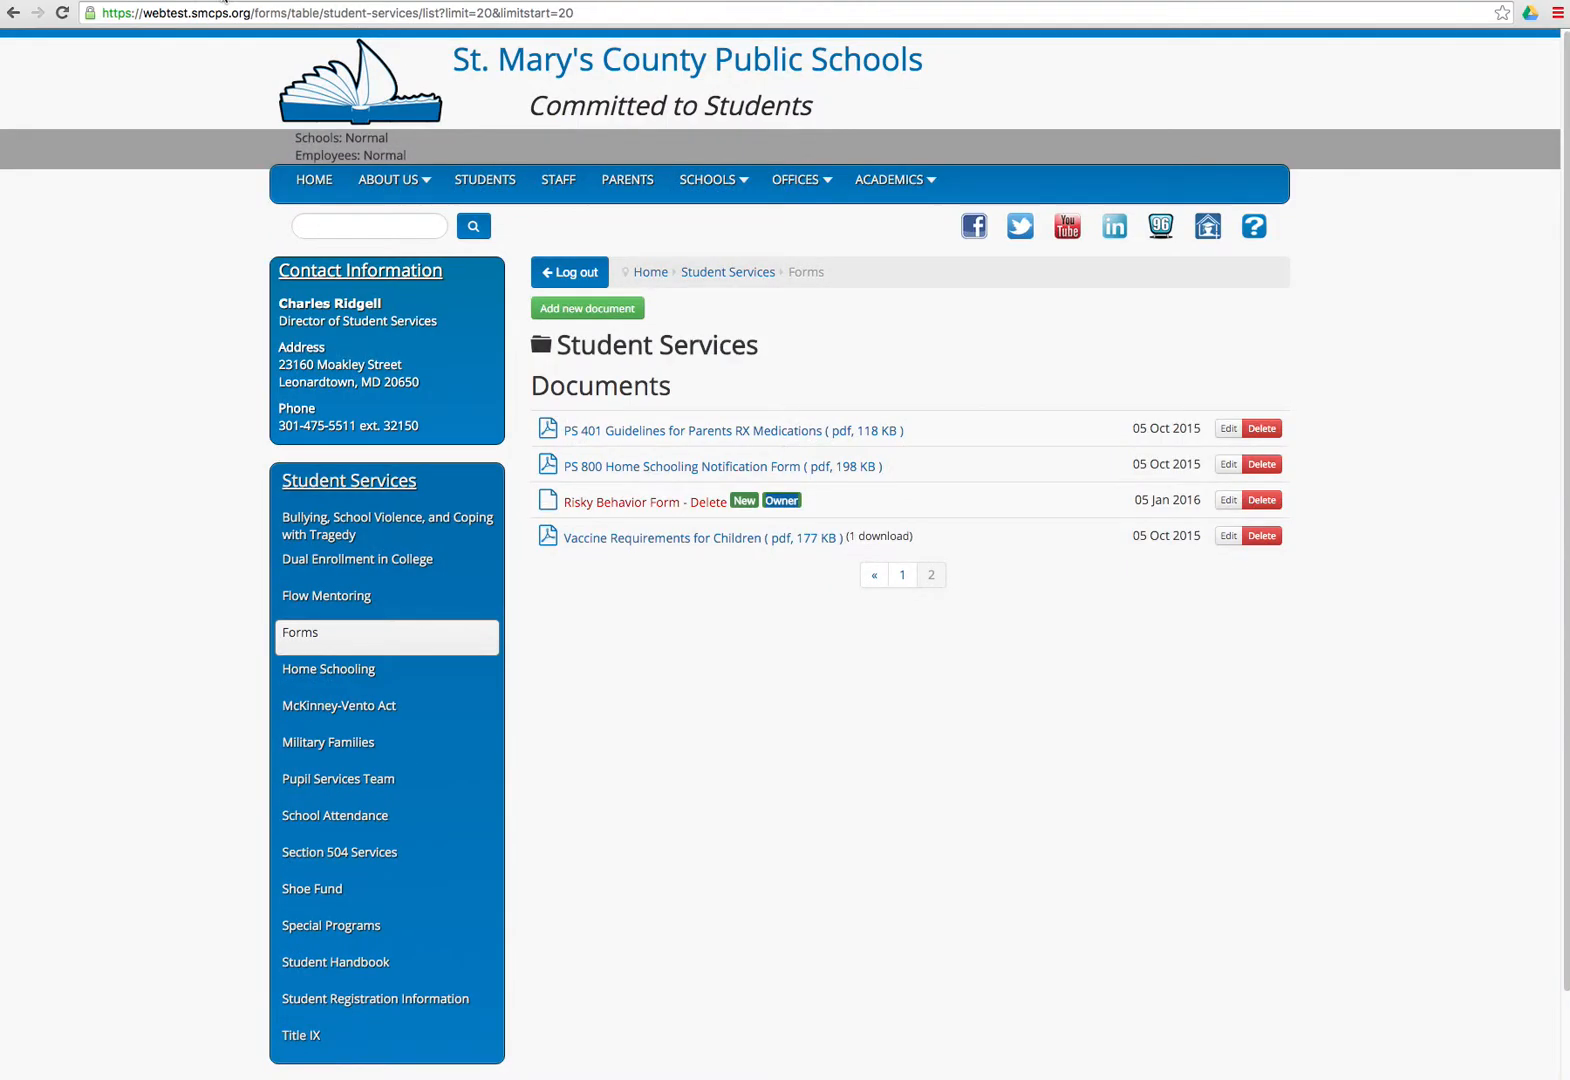